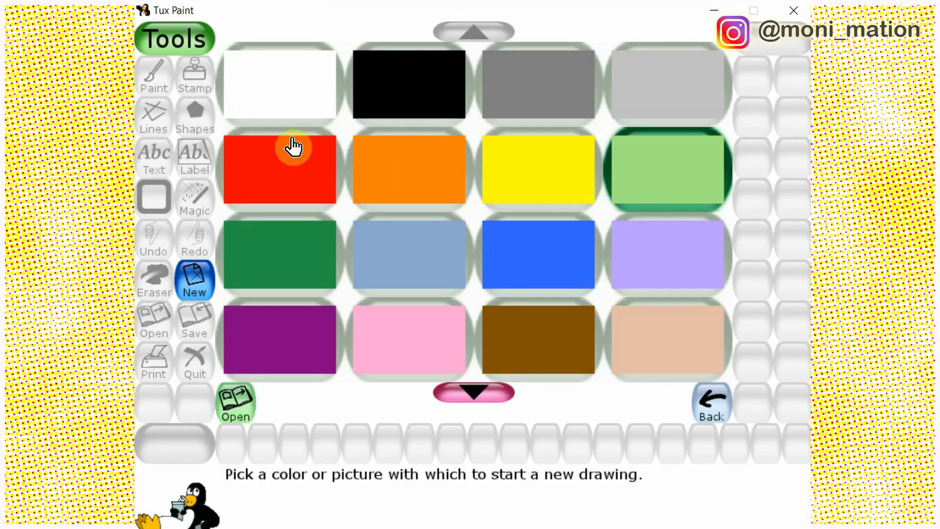
Start a new light green drawing and paint a dark green foliage mound across its lower half with the ivy leaf brush
left_click(682, 169)
left_click(349, 283)
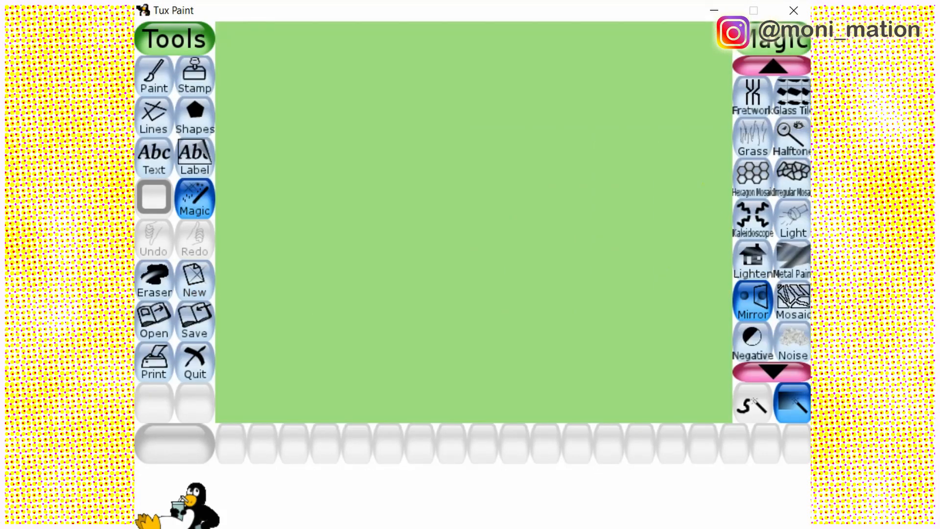
left_click(780, 409)
left_click(780, 409)
left_click(780, 412)
left_click(783, 330)
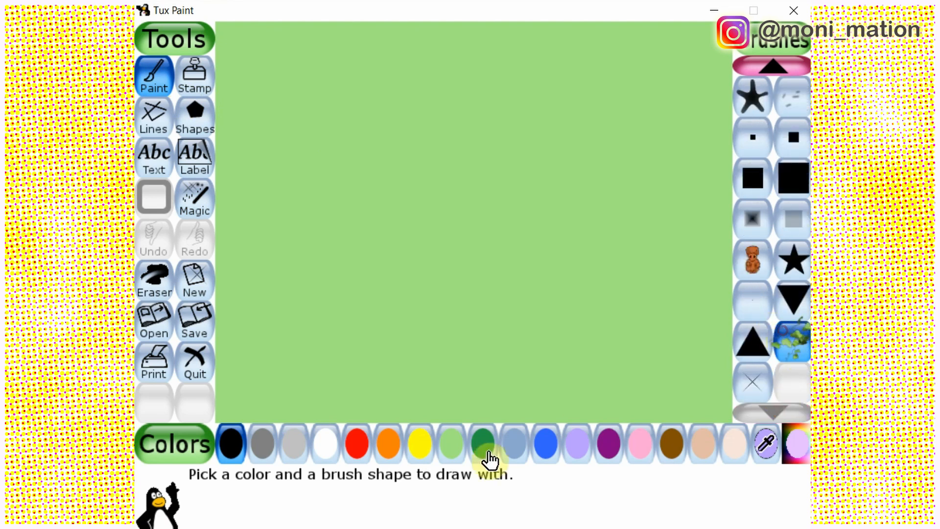
left_click(487, 452)
mouse_move(236, 391)
left_mouse_down()
mouse_move(362, 367)
mouse_move(552, 295)
mouse_move(735, 336)
left_mouse_up()
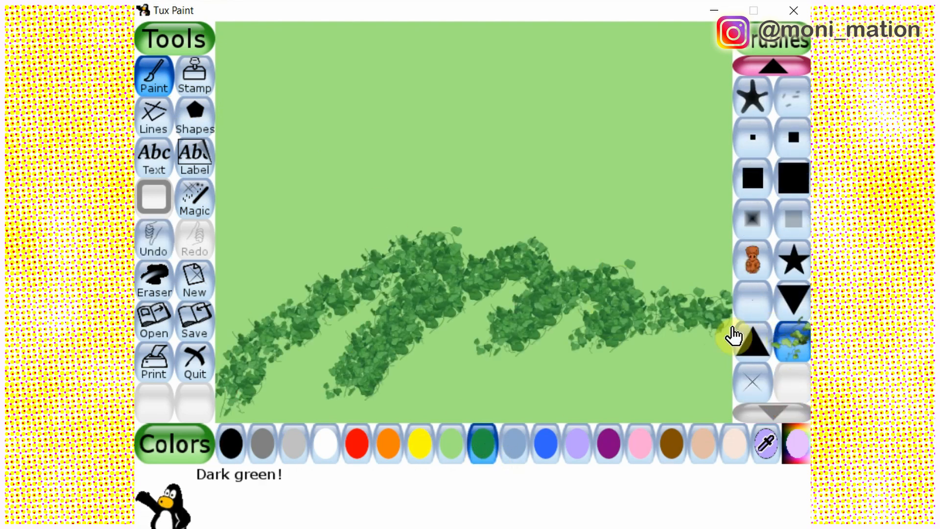
Fill the foliage mound with light green leaves, and layer dark green leaves over its upper and left parts
left_click(451, 444)
mouse_move(230, 411)
left_mouse_down()
mouse_move(377, 280)
mouse_move(528, 304)
mouse_move(709, 374)
mouse_move(411, 390)
mouse_move(653, 399)
mouse_move(473, 314)
left_mouse_up()
left_click(482, 442)
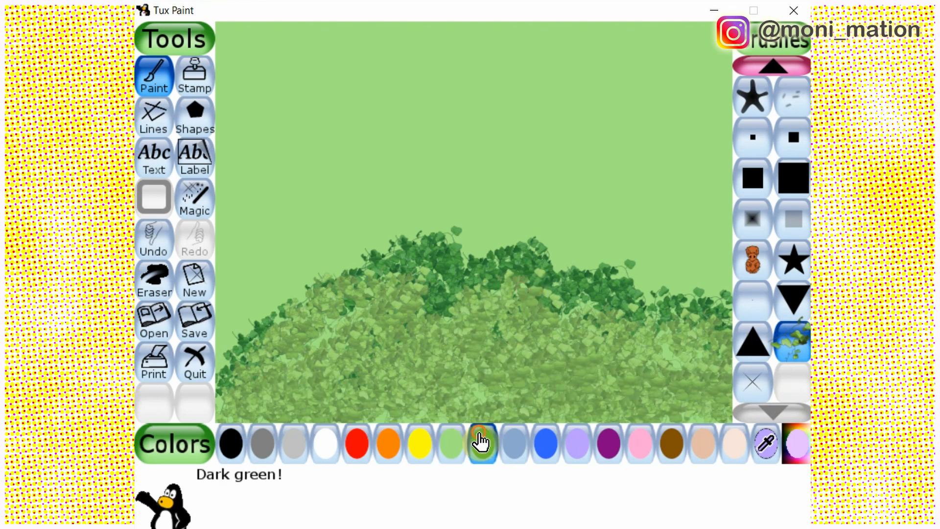
mouse_move(235, 394)
left_mouse_down()
mouse_move(446, 260)
mouse_move(627, 338)
mouse_move(556, 386)
mouse_move(227, 403)
mouse_move(560, 338)
mouse_move(289, 300)
mouse_move(229, 351)
mouse_move(357, 272)
mouse_move(323, 289)
left_mouse_up()
Soften the leaves inside the foliage mound with the Blur magic effect applied by brush
left_click(195, 198)
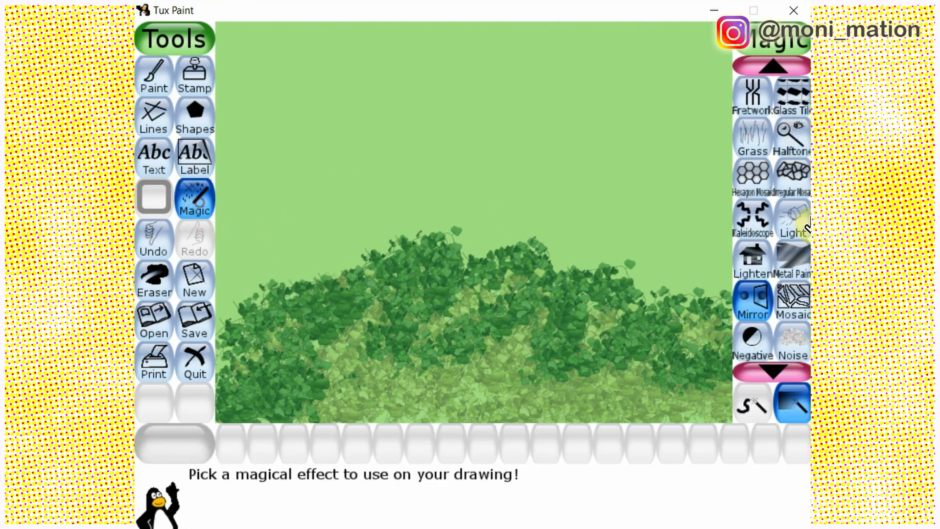
left_click(773, 67)
left_click(773, 68)
left_click(774, 67)
left_click(753, 140)
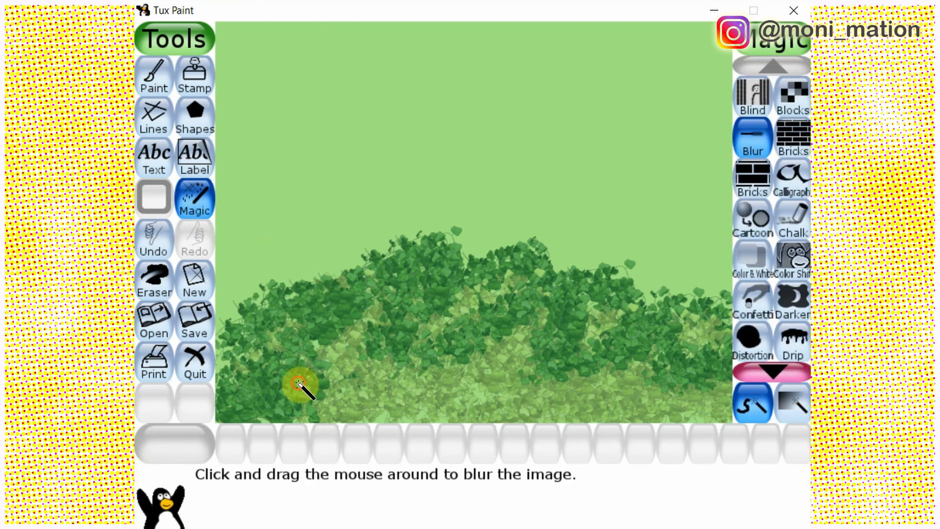
mouse_move(300, 384)
left_mouse_down()
mouse_move(348, 306)
mouse_move(294, 301)
mouse_move(258, 422)
left_mouse_up()
mouse_move(443, 406)
left_mouse_down()
mouse_move(705, 396)
mouse_move(733, 357)
mouse_move(712, 328)
mouse_move(606, 358)
mouse_move(548, 338)
mouse_move(538, 295)
mouse_move(487, 270)
mouse_move(524, 256)
mouse_move(311, 298)
mouse_move(689, 338)
mouse_move(512, 419)
left_mouse_up()
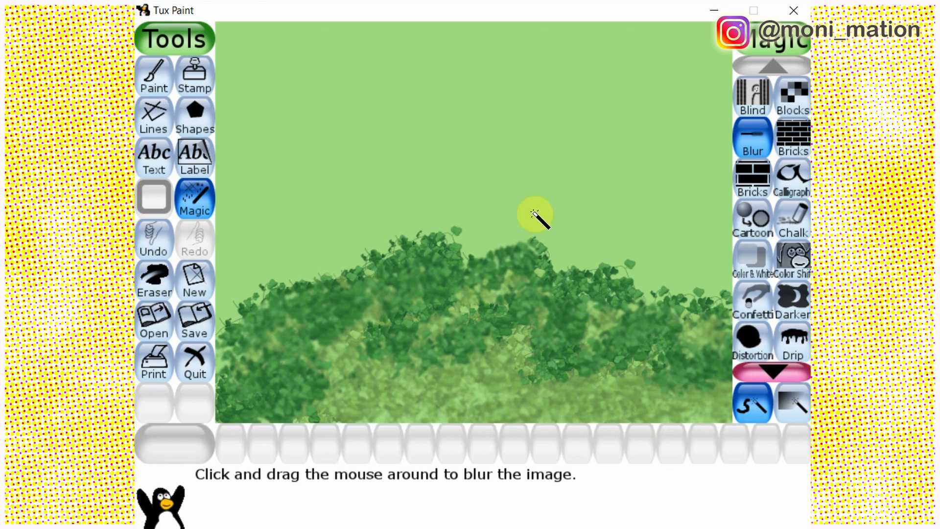
Scatter a dozen yellow flowers over the foliage mound with the large solid five-petal flower brush
left_click(154, 75)
left_click(774, 66)
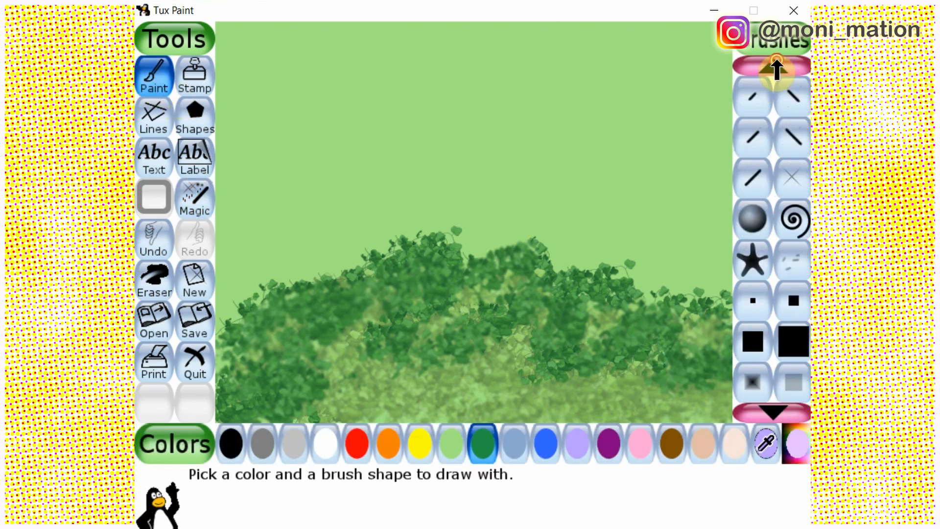
left_click(773, 66)
left_click(773, 66)
left_click(754, 267)
left_click(419, 443)
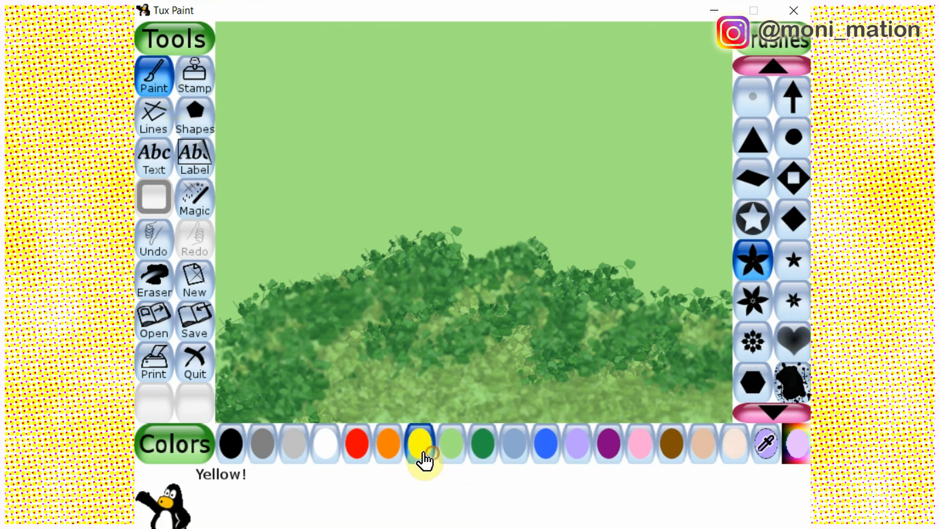
left_click(257, 309)
left_click(277, 309)
left_click(227, 350)
left_click(310, 338)
left_click(380, 273)
left_click(380, 316)
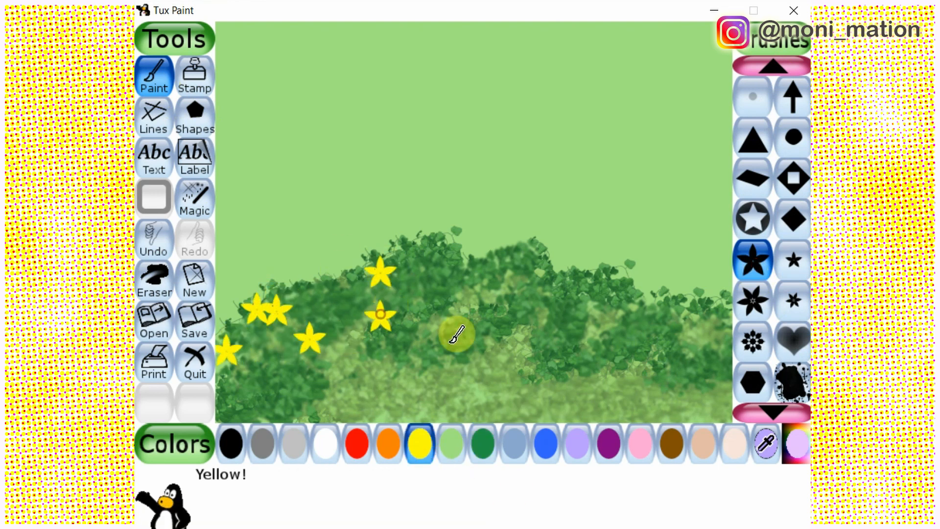
left_click(411, 370)
left_click(577, 296)
left_click(538, 249)
left_click(646, 300)
left_click(661, 333)
left_click(601, 308)
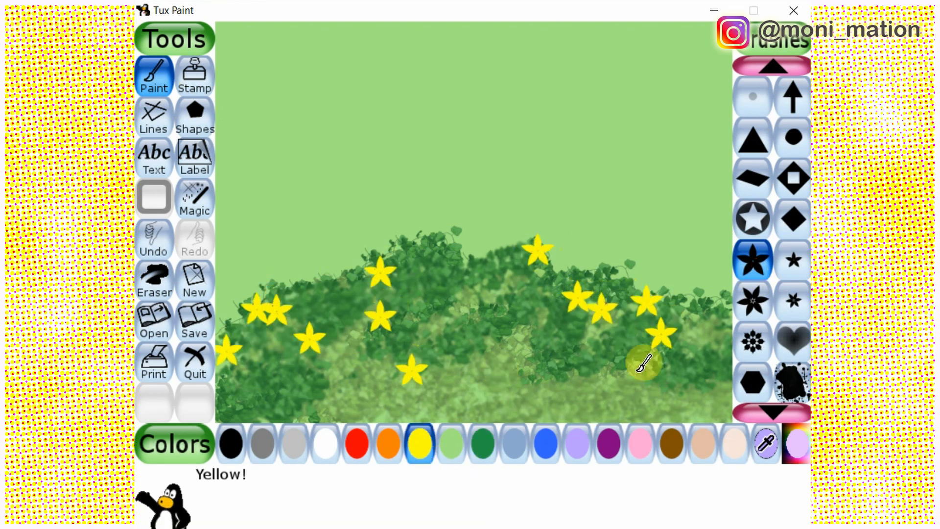
Add small yellow six-petal flowers between the large ones on both sides of the foliage mound
left_click(793, 259)
left_click(793, 300)
left_click(640, 319)
left_click(685, 305)
left_click(551, 336)
left_click(431, 387)
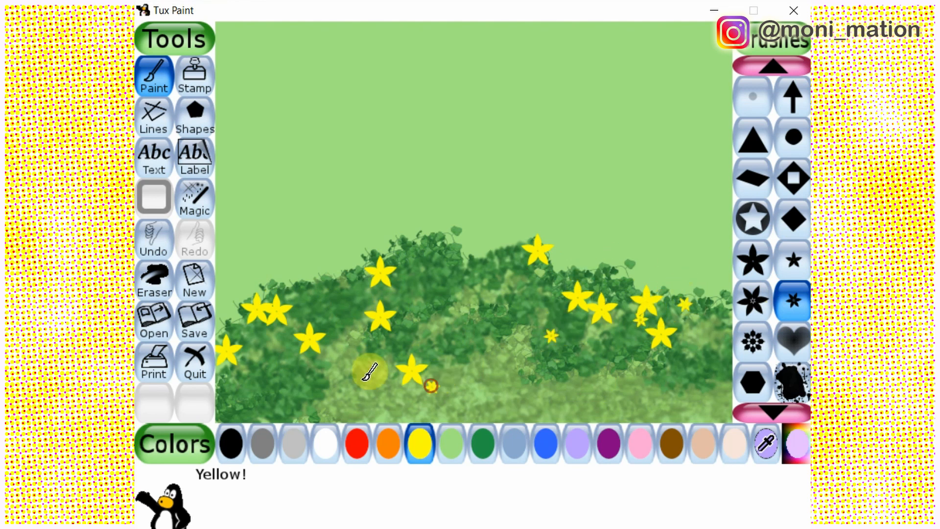
left_click(309, 322)
left_click(292, 289)
left_click(325, 277)
left_click(345, 278)
Fill the gaps across the foliage mound with large yellow six-petal flowers, clustering some at the left and right
left_click(753, 300)
left_click(615, 342)
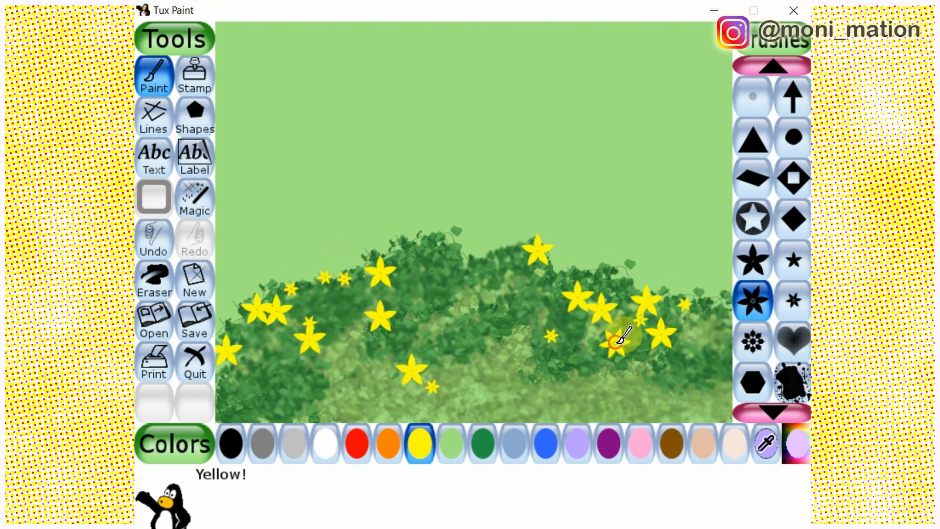
left_click(721, 377)
left_click(722, 304)
left_click(551, 395)
left_click(293, 401)
left_click(242, 394)
left_click(250, 374)
left_click(274, 323)
left_click(531, 289)
left_click(495, 306)
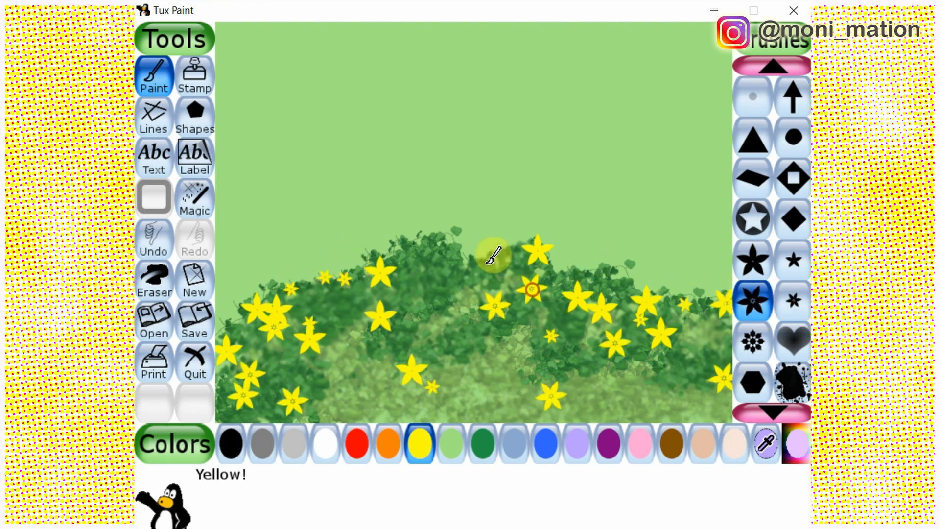
left_click(461, 247)
left_click(692, 376)
left_click(632, 384)
left_click(461, 337)
left_click(449, 298)
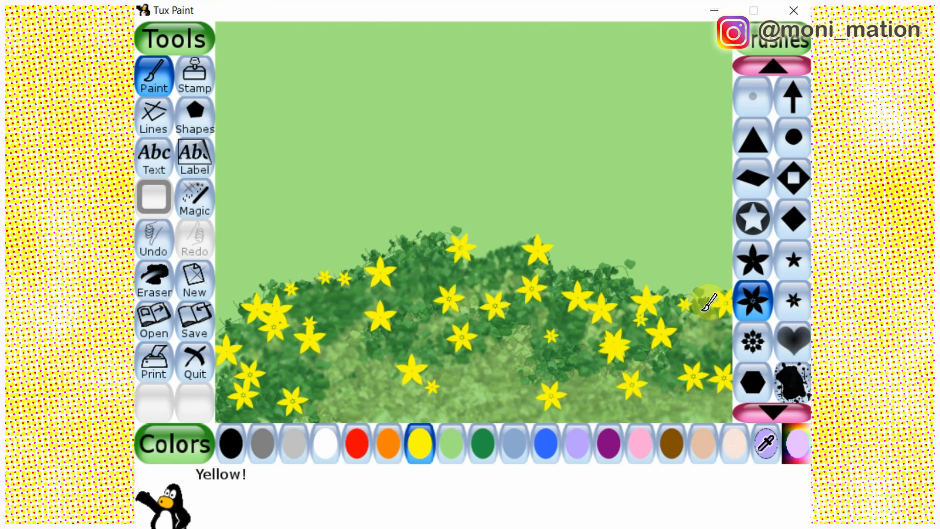
left_click(665, 307)
left_click(632, 334)
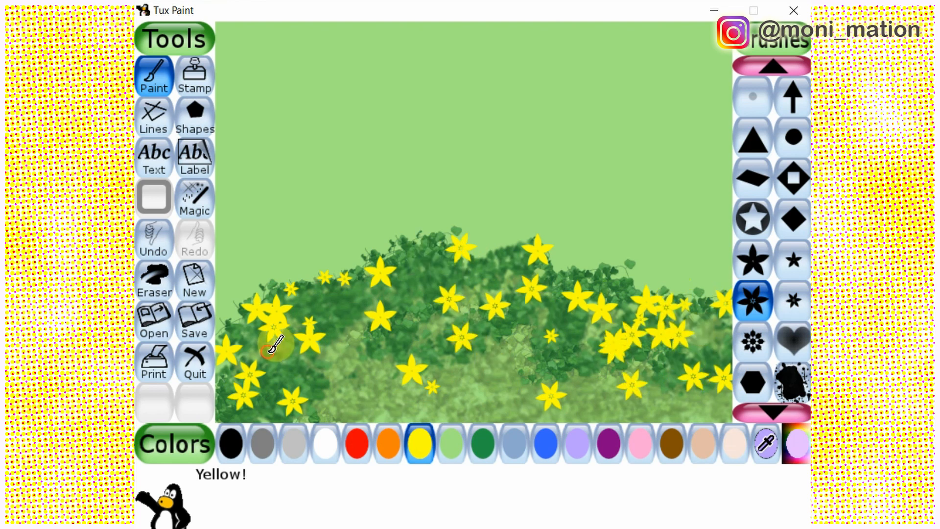
left_click(267, 352)
left_click(258, 324)
left_click(287, 331)
Blur the yellow flowers across the foliage mound with the Blur magic effect
left_click(194, 199)
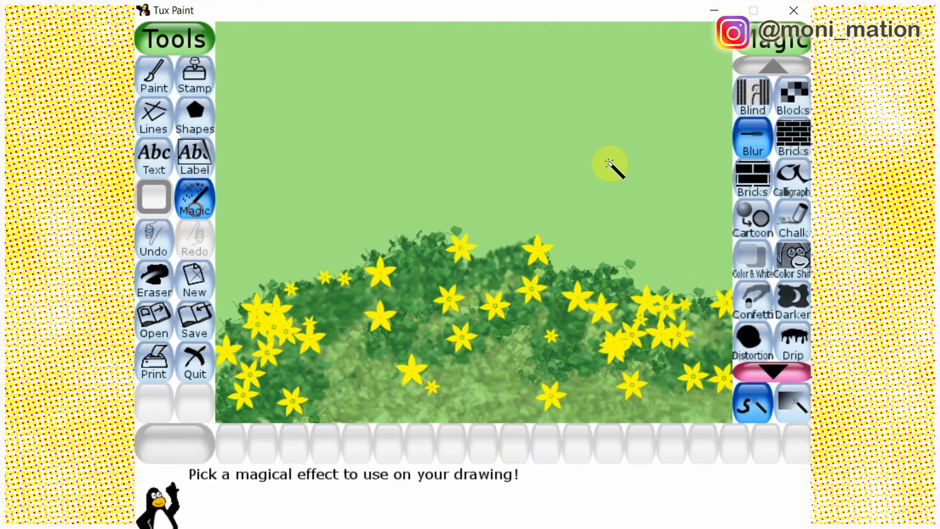
left_click(772, 369)
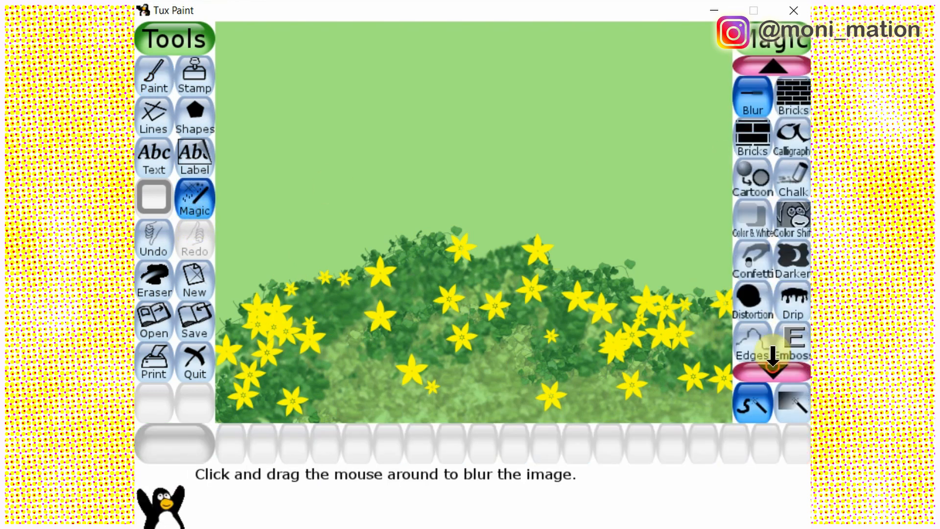
left_click(773, 369)
left_click(773, 65)
left_click(772, 65)
left_click_drag(358, 312, 379, 287)
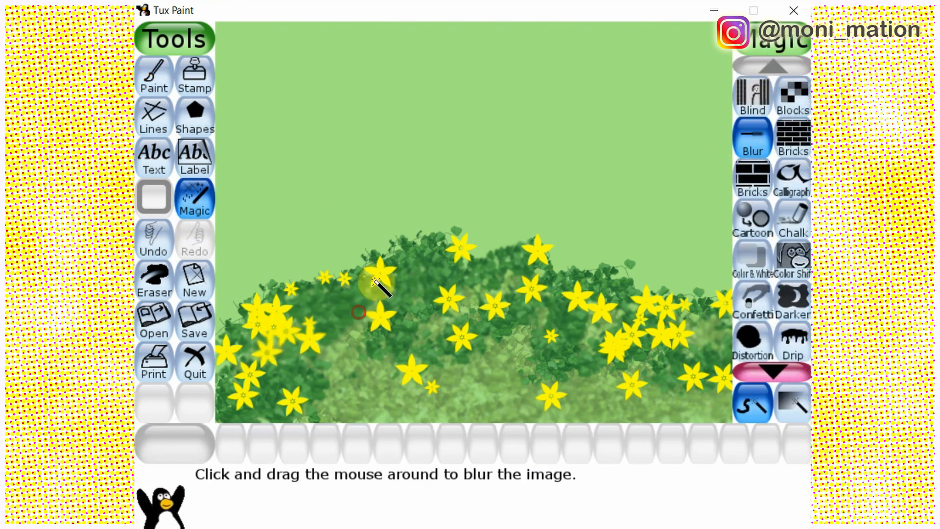
mouse_move(244, 365)
left_mouse_down()
mouse_move(421, 316)
mouse_move(448, 350)
mouse_move(674, 336)
mouse_move(725, 397)
mouse_move(696, 309)
mouse_move(737, 293)
left_mouse_up()
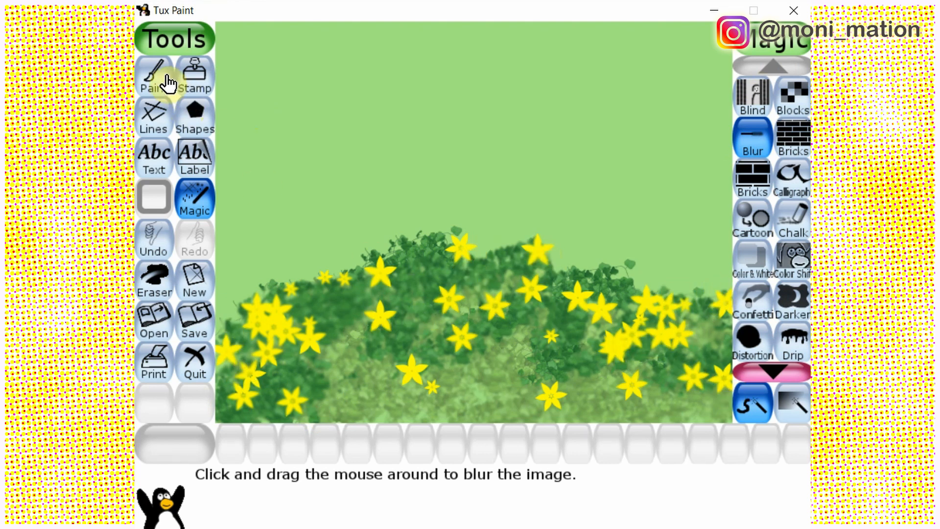
left_click(167, 84)
left_click(773, 65)
left_click(773, 65)
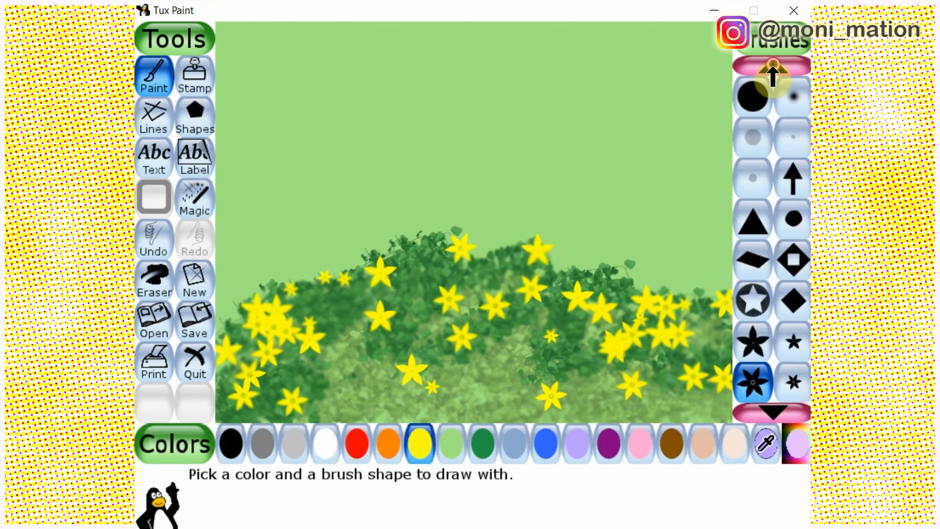
left_click(772, 65)
left_click(773, 65)
left_click(793, 97)
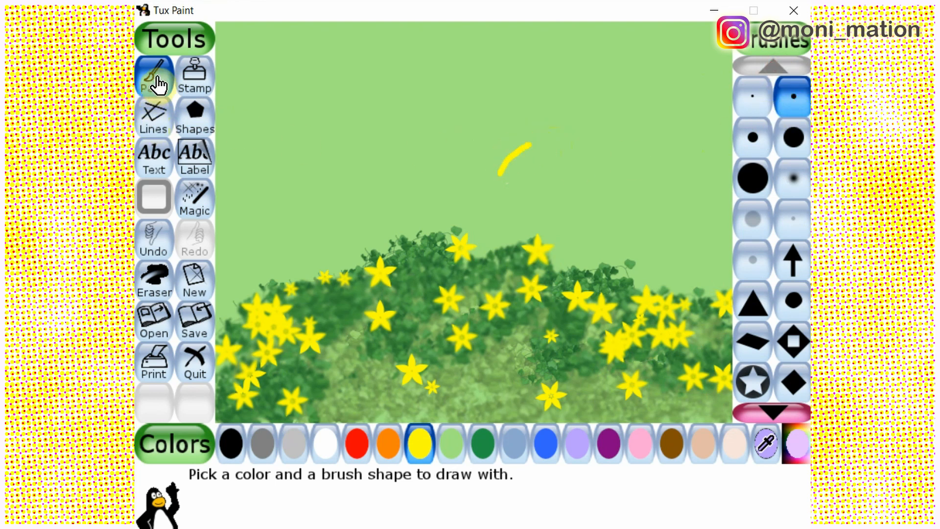
left_click(160, 245)
Try to draw a curved black outline above the mound with the Symmetric Up/Down magic effect
left_click(230, 443)
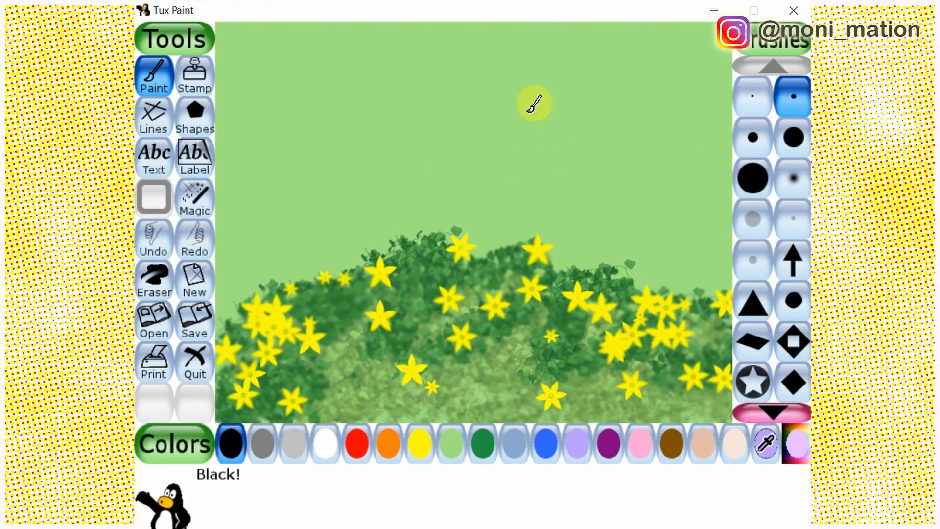
left_click(205, 199)
left_click(772, 368)
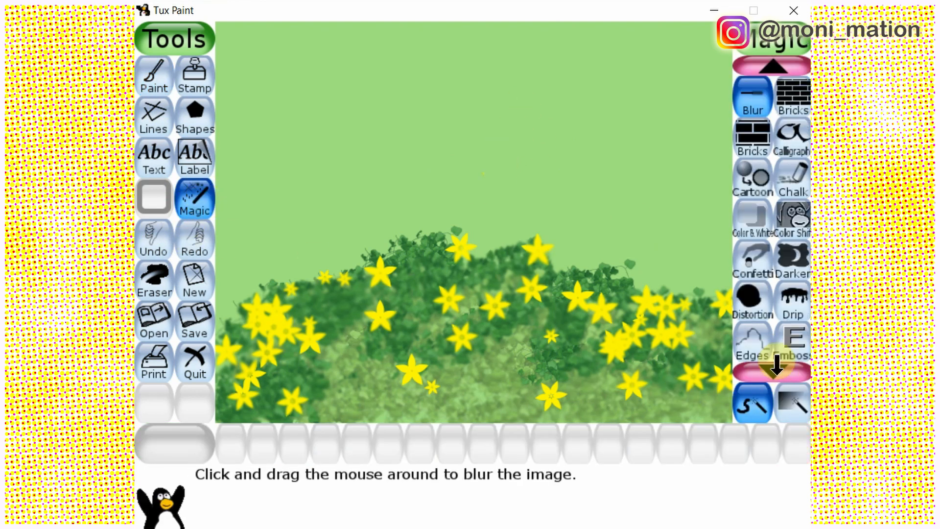
left_click(774, 368)
left_click(777, 366)
left_click(779, 368)
left_click(779, 368)
left_click(778, 368)
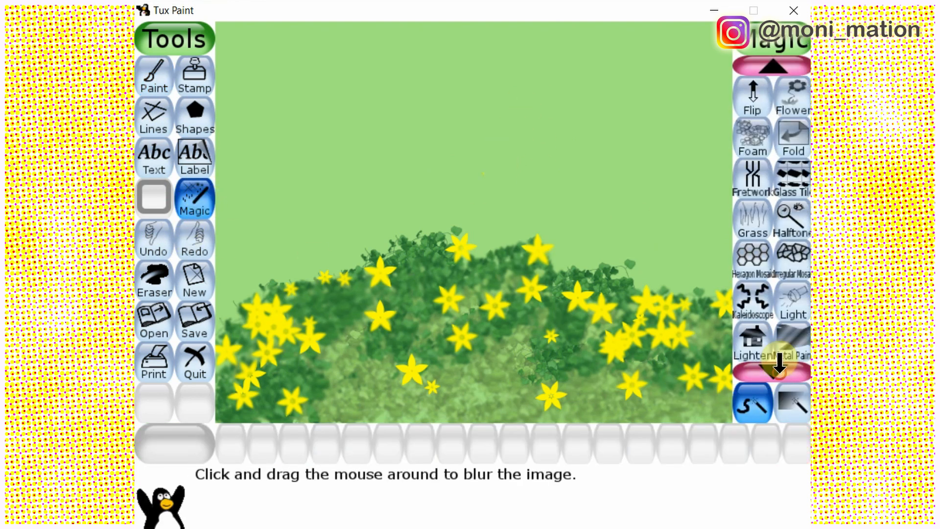
left_click(778, 368)
left_click(779, 368)
left_click(778, 368)
left_click(780, 367)
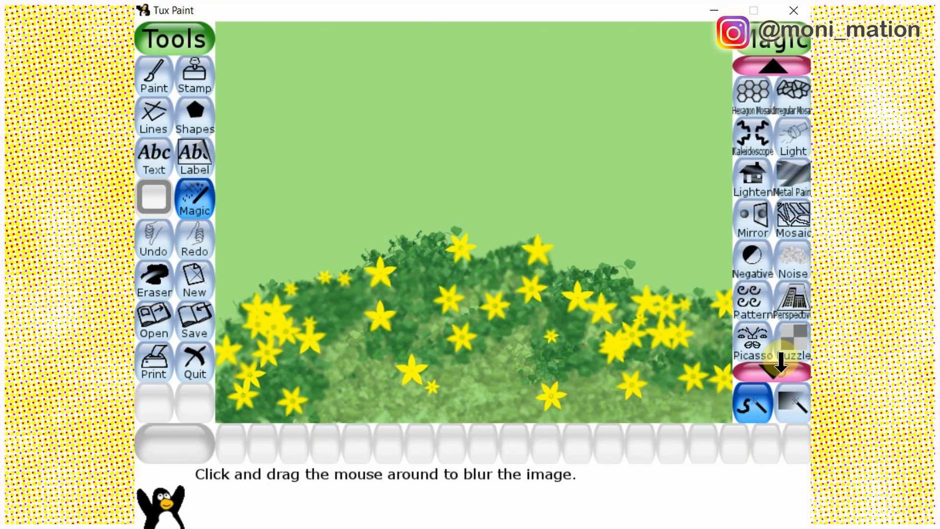
left_click(780, 366)
left_click(780, 366)
left_click(782, 366)
left_click(781, 366)
left_click(783, 364)
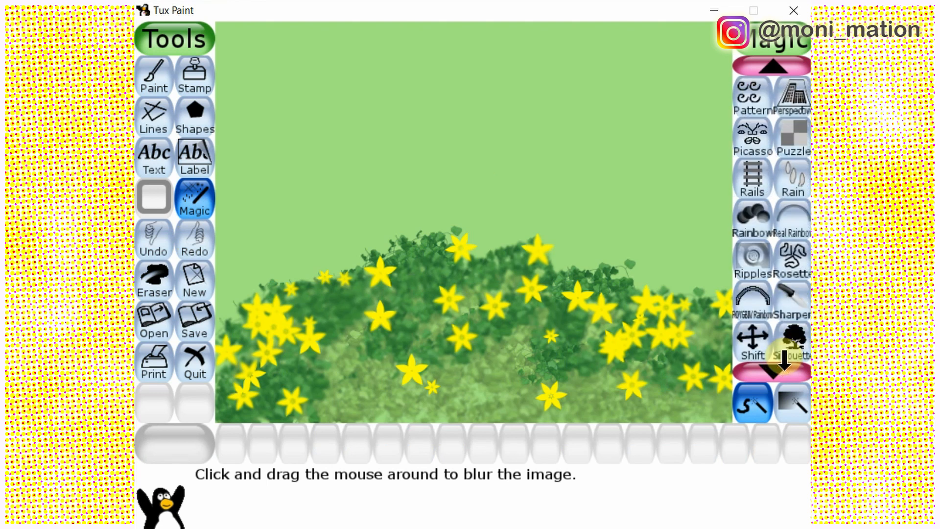
left_click(784, 362)
left_click(785, 362)
left_click(785, 363)
left_click(784, 362)
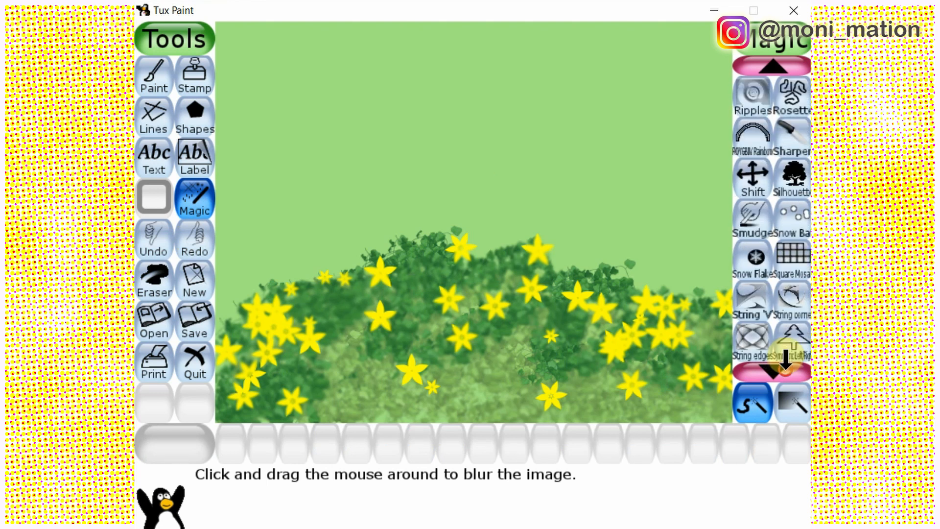
left_click(787, 363)
left_click(788, 363)
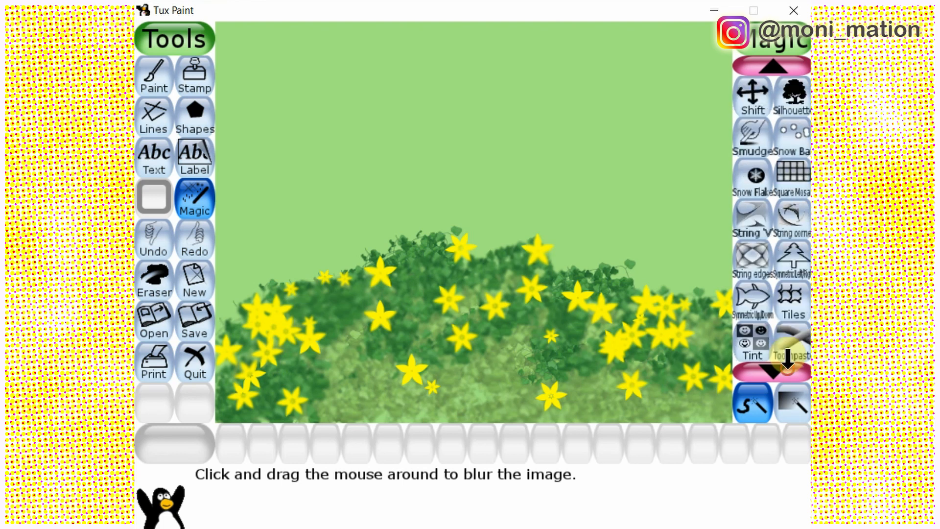
left_click(747, 303)
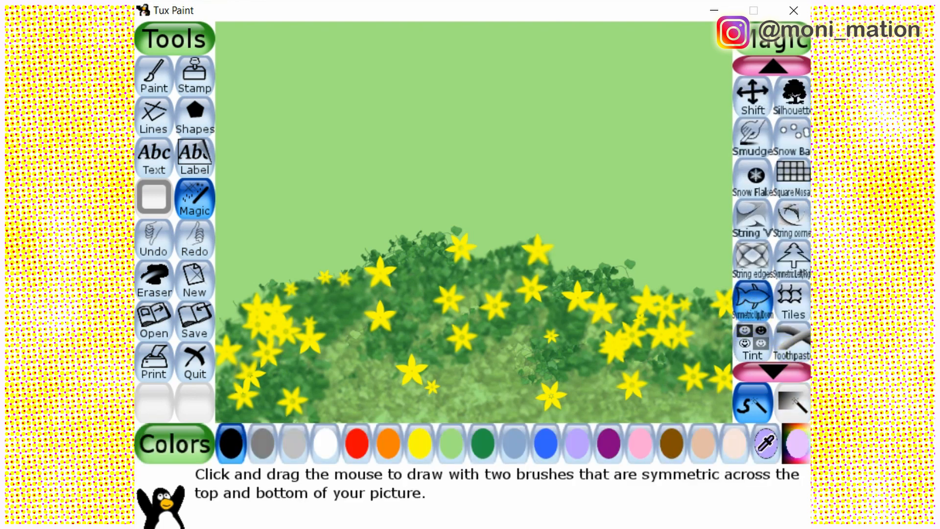
left_click_drag(483, 200, 505, 162)
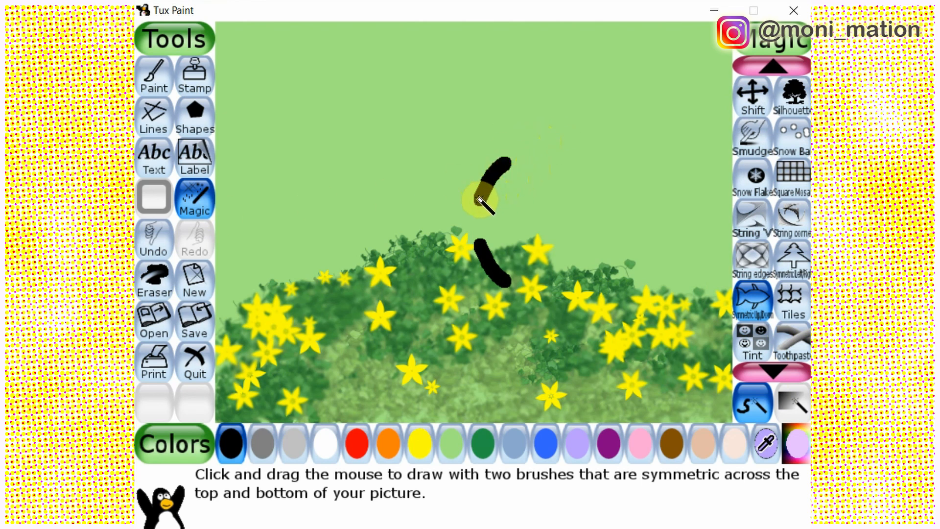
left_click(161, 259)
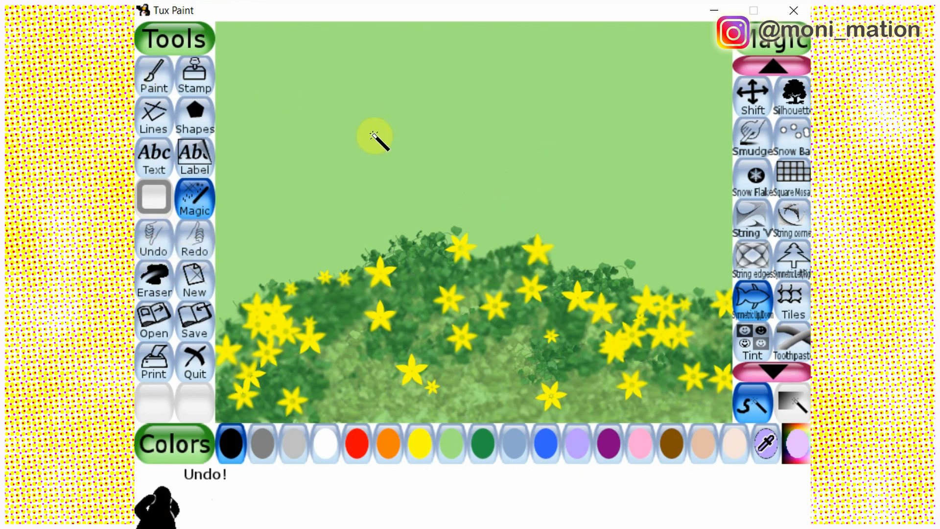
left_click(770, 370)
left_click(773, 371)
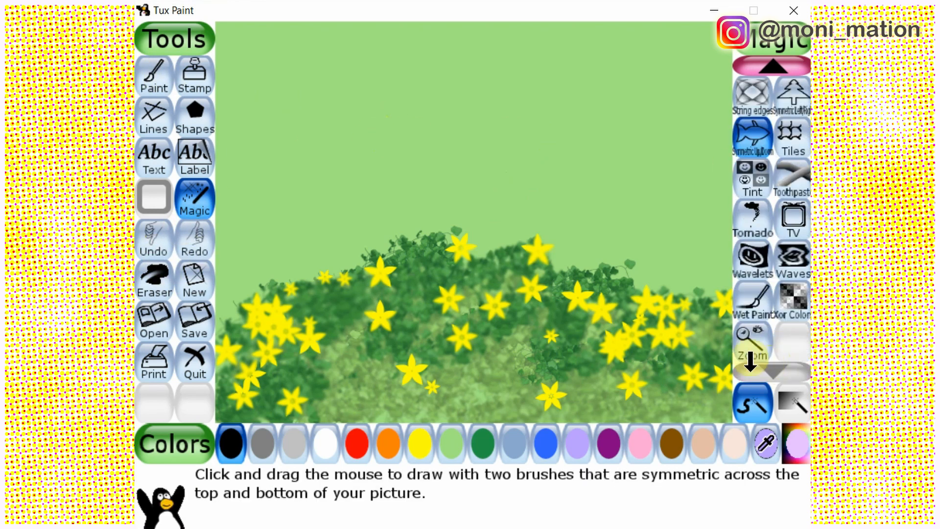
Outline two scalloped butterfly wings over the foliage mound with the thinnest round brush in black
left_click(154, 76)
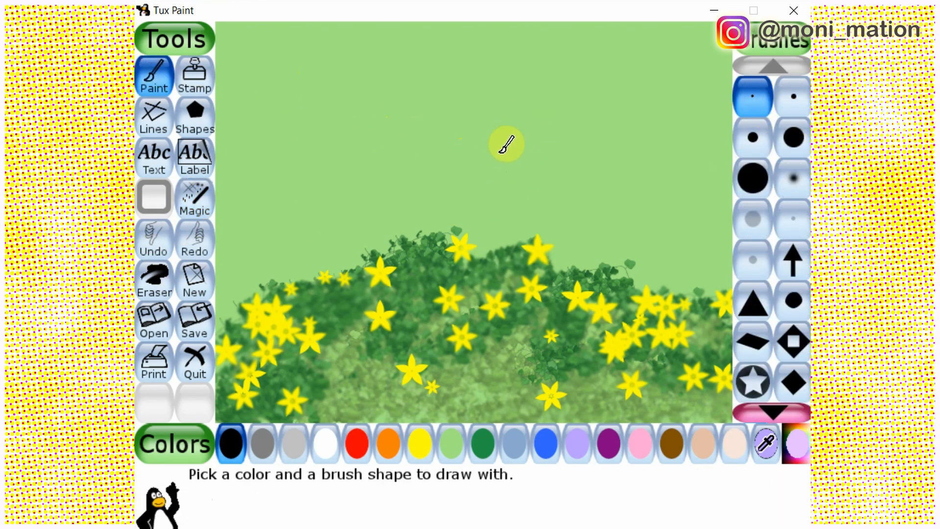
mouse_move(479, 192)
left_mouse_down()
mouse_move(504, 156)
mouse_move(557, 132)
mouse_move(648, 113)
left_mouse_up()
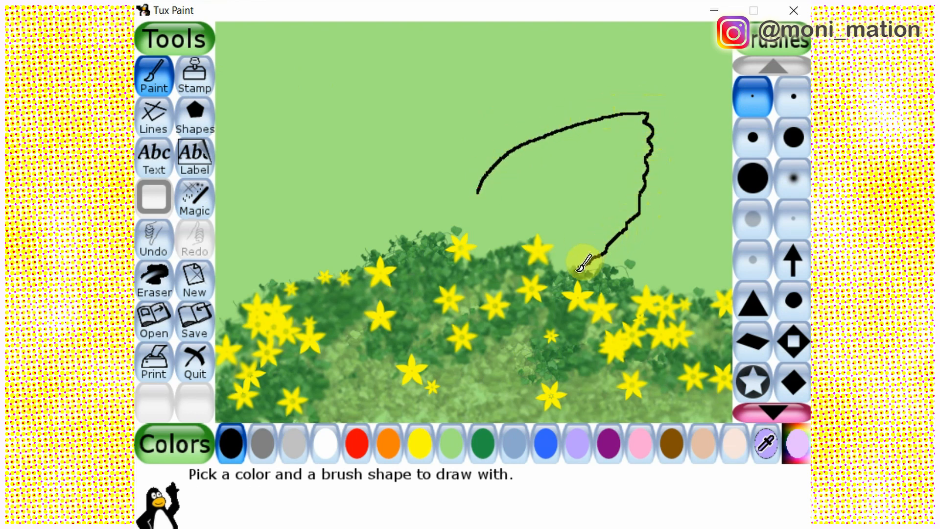
mouse_move(553, 328)
left_mouse_down()
mouse_move(520, 335)
mouse_move(507, 321)
left_mouse_up()
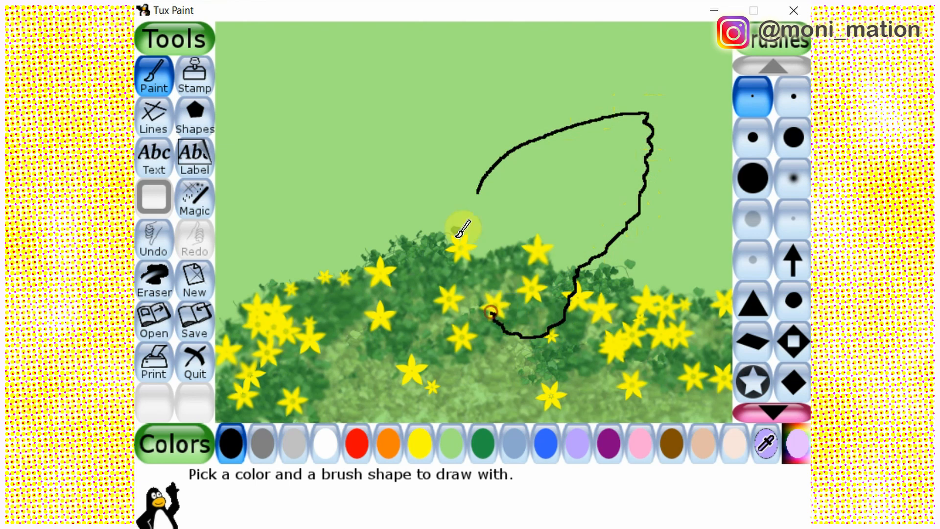
mouse_move(477, 192)
left_mouse_down()
mouse_move(418, 170)
mouse_move(374, 170)
mouse_move(296, 185)
left_mouse_up()
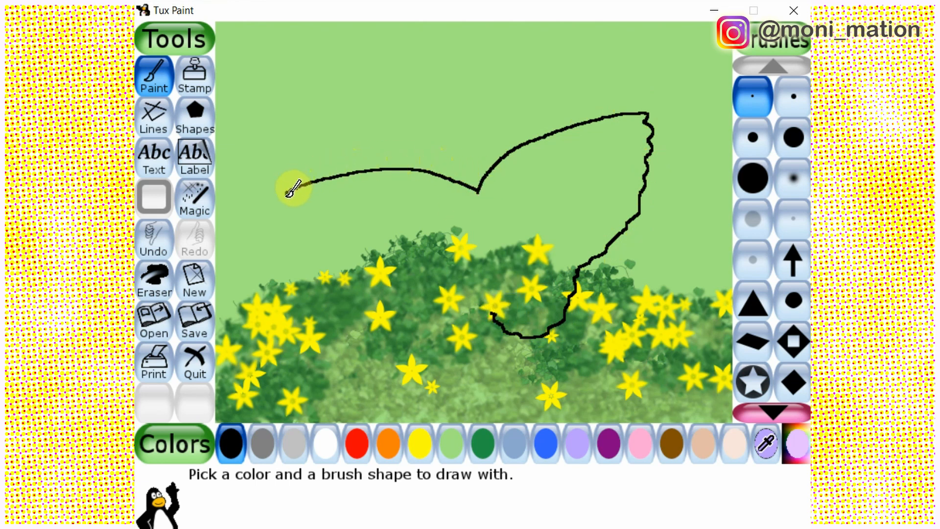
left_click_drag(333, 250, 380, 280)
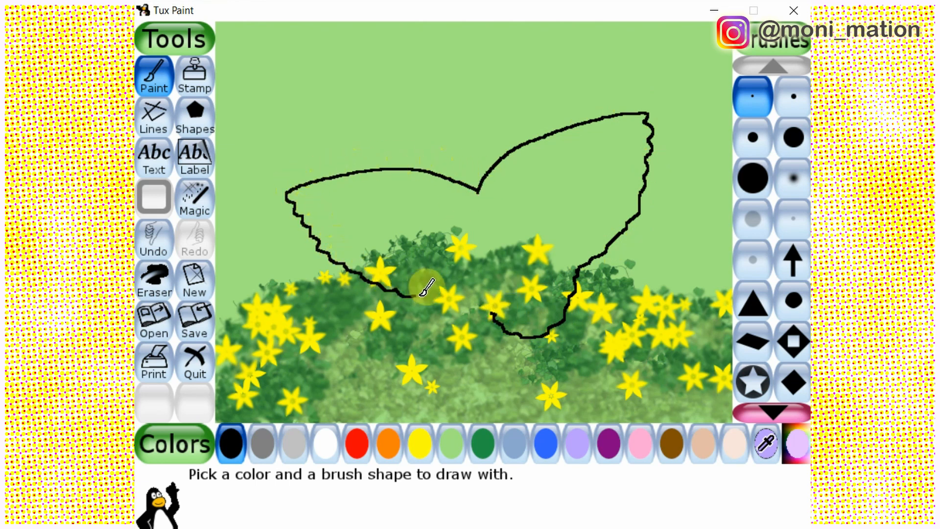
left_click_drag(463, 339, 504, 301)
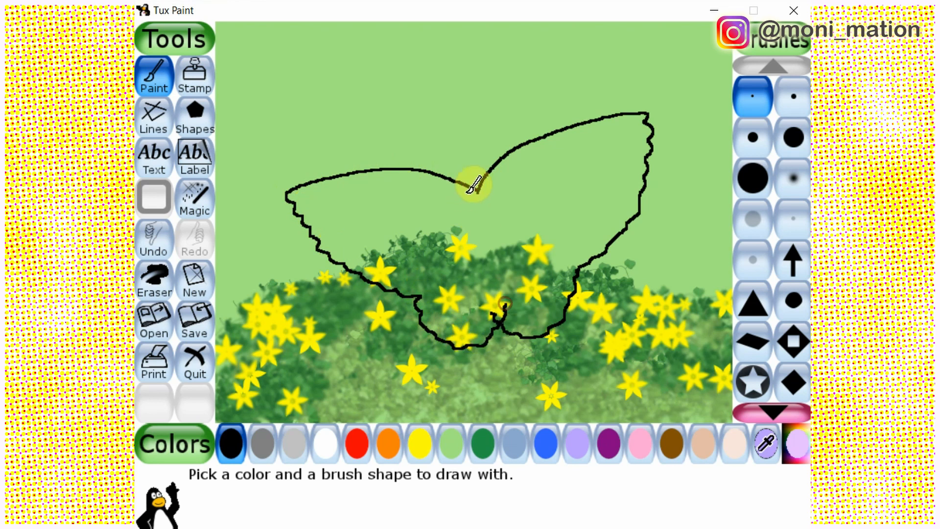
Outline a slim butterfly body between the two wings and color its inside black with the Fill magic effect
mouse_move(479, 185)
left_mouse_down()
mouse_move(498, 312)
mouse_move(455, 195)
mouse_move(471, 185)
mouse_move(507, 296)
mouse_move(467, 180)
mouse_move(461, 198)
mouse_move(467, 189)
mouse_move(476, 211)
mouse_move(486, 170)
mouse_move(503, 204)
mouse_move(504, 237)
mouse_move(463, 191)
mouse_move(492, 243)
left_mouse_up()
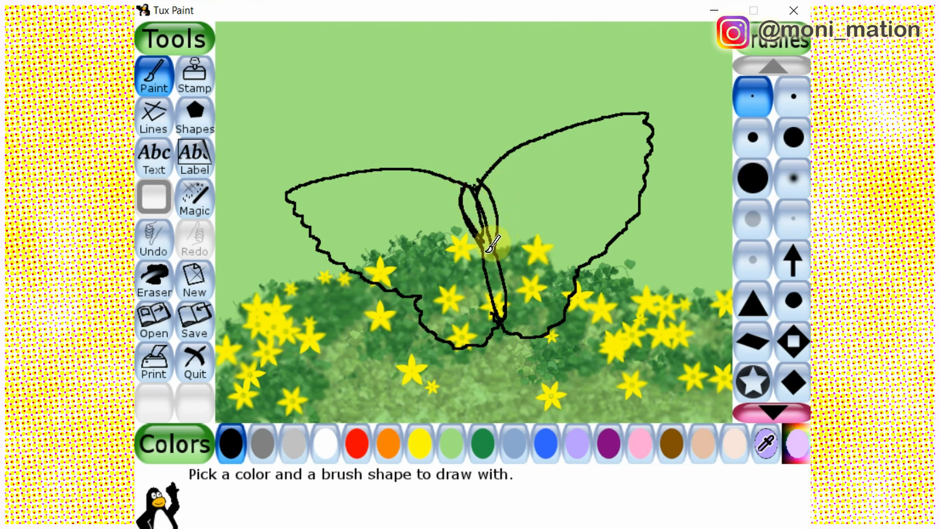
left_click(194, 198)
left_click(773, 62)
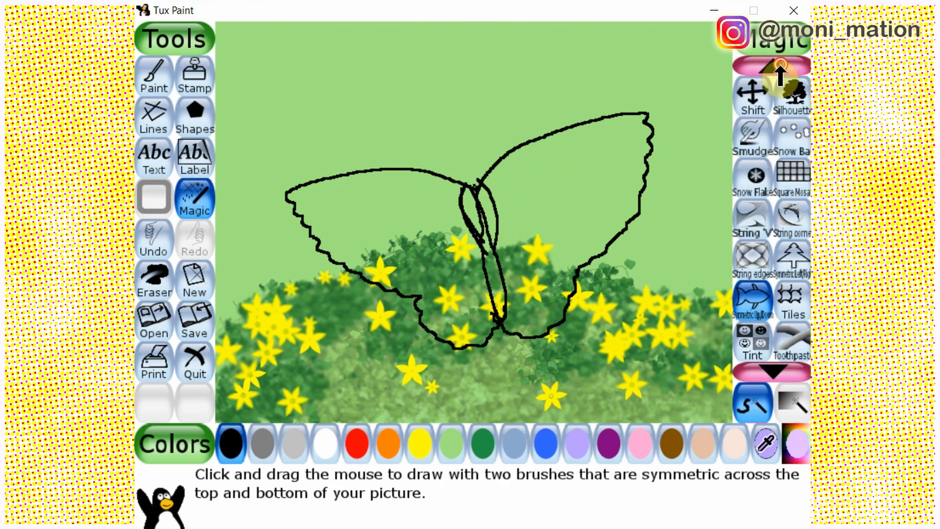
left_click(770, 68)
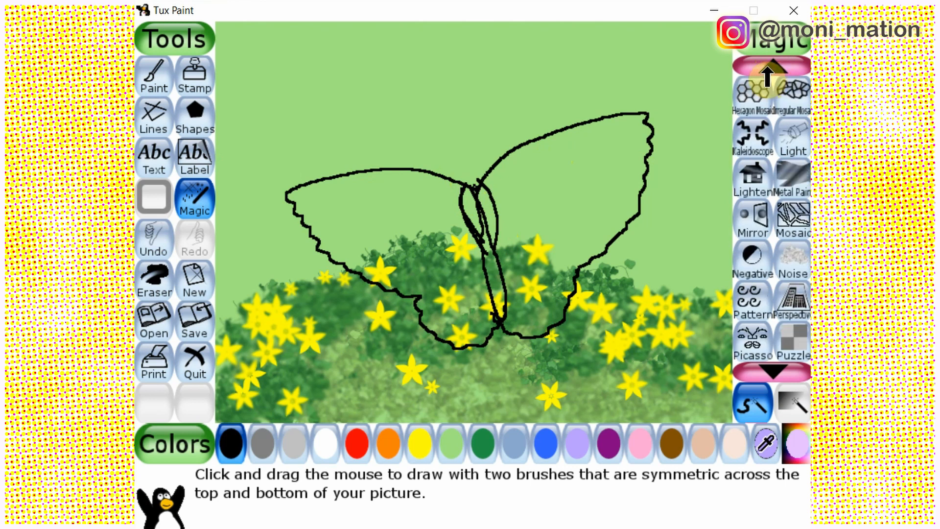
left_click(769, 68)
double_click(777, 371)
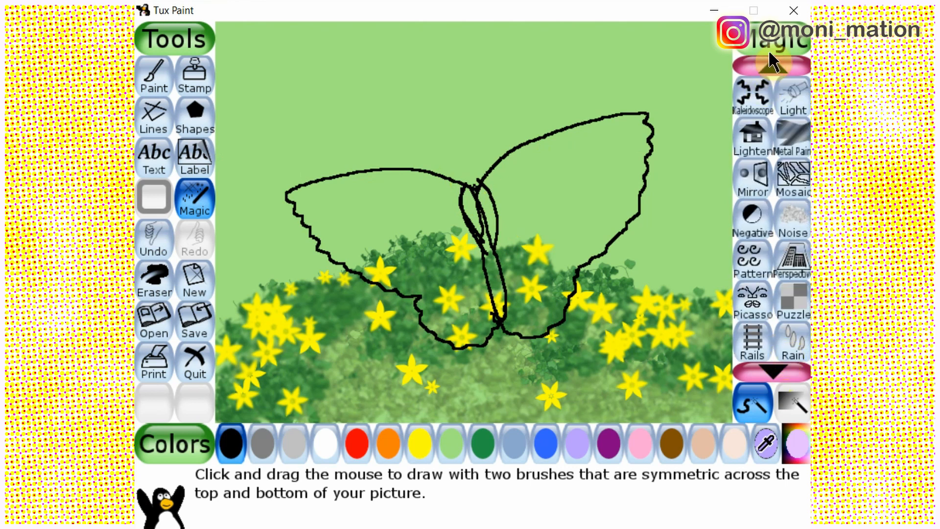
left_click(771, 62)
left_click(753, 220)
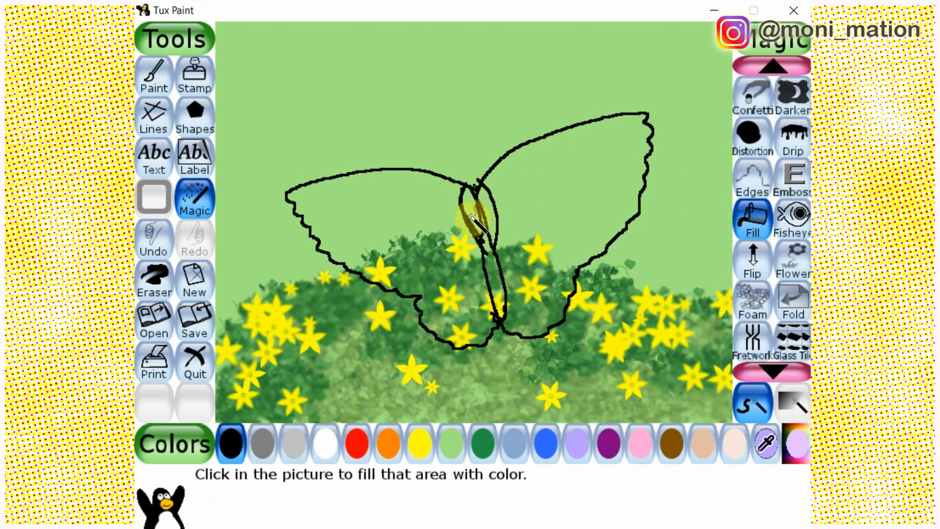
left_click(490, 248)
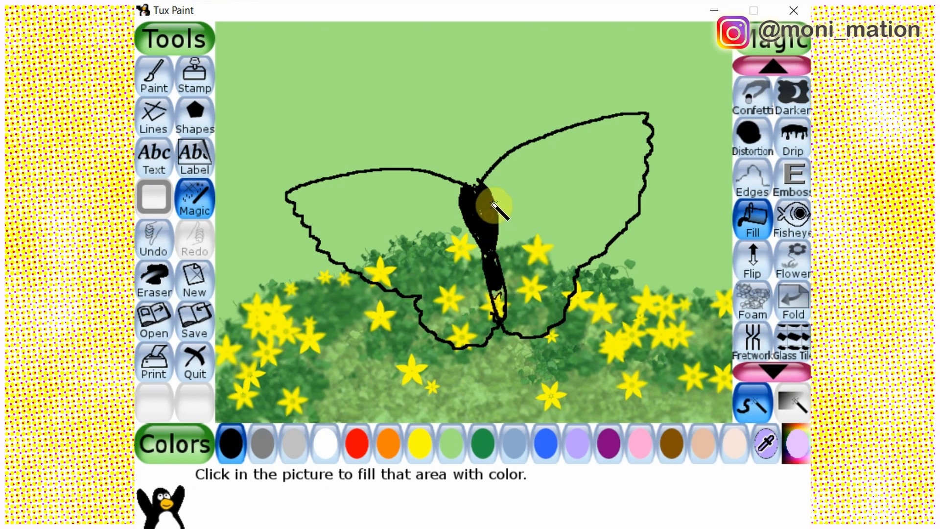
Thicken the butterfly's body and the upper edges of both wings with a medium round brush in black
left_click(154, 73)
left_click(754, 139)
mouse_move(487, 237)
left_mouse_down()
mouse_move(509, 307)
mouse_move(477, 171)
mouse_move(500, 221)
mouse_move(475, 172)
mouse_move(475, 216)
mouse_move(504, 222)
left_mouse_up()
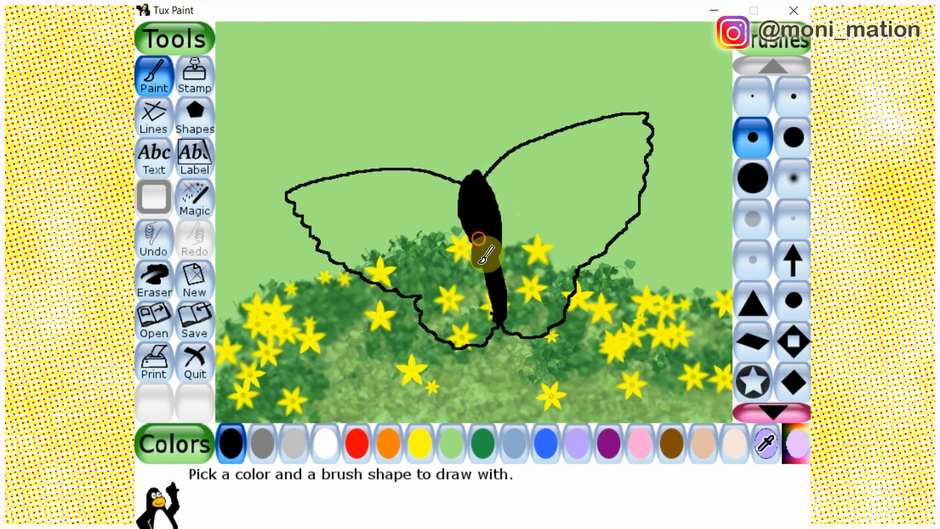
mouse_move(485, 255)
left_mouse_down()
mouse_move(506, 248)
mouse_move(507, 280)
mouse_move(494, 230)
mouse_move(513, 283)
mouse_move(504, 243)
left_mouse_up()
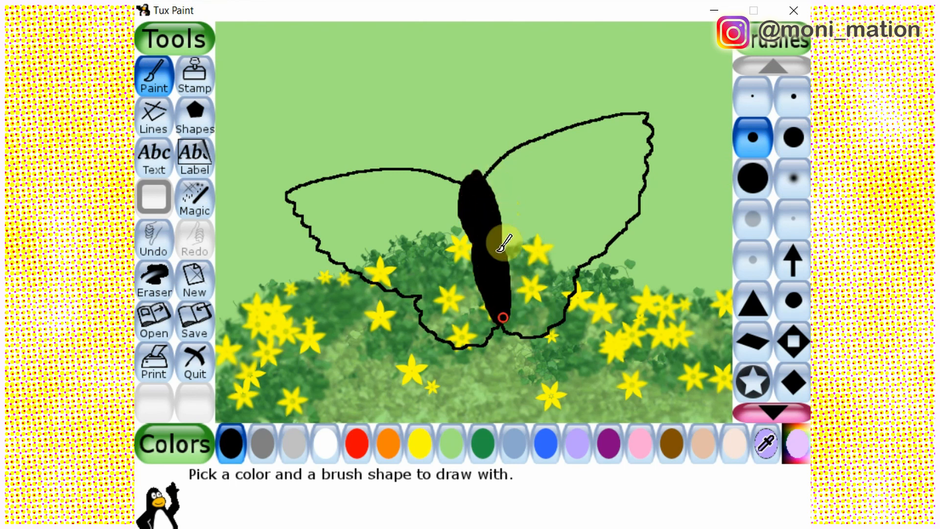
mouse_move(477, 178)
left_mouse_down()
mouse_move(505, 198)
mouse_move(497, 244)
left_mouse_up()
left_click_drag(470, 188, 484, 190)
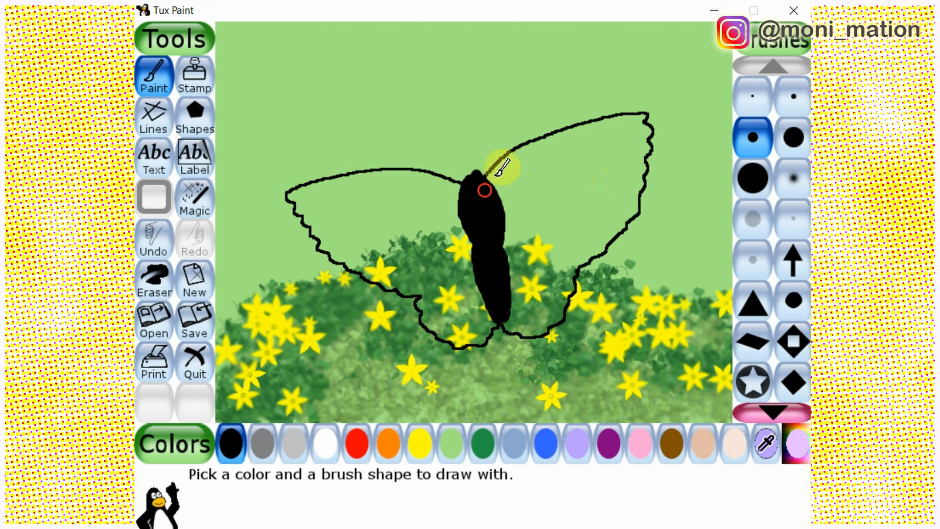
mouse_move(539, 139)
left_mouse_down()
mouse_move(602, 109)
mouse_move(581, 117)
left_mouse_up()
mouse_move(286, 195)
left_mouse_down()
mouse_move(294, 184)
mouse_move(374, 169)
mouse_move(440, 164)
mouse_move(463, 177)
mouse_move(477, 168)
left_mouse_up()
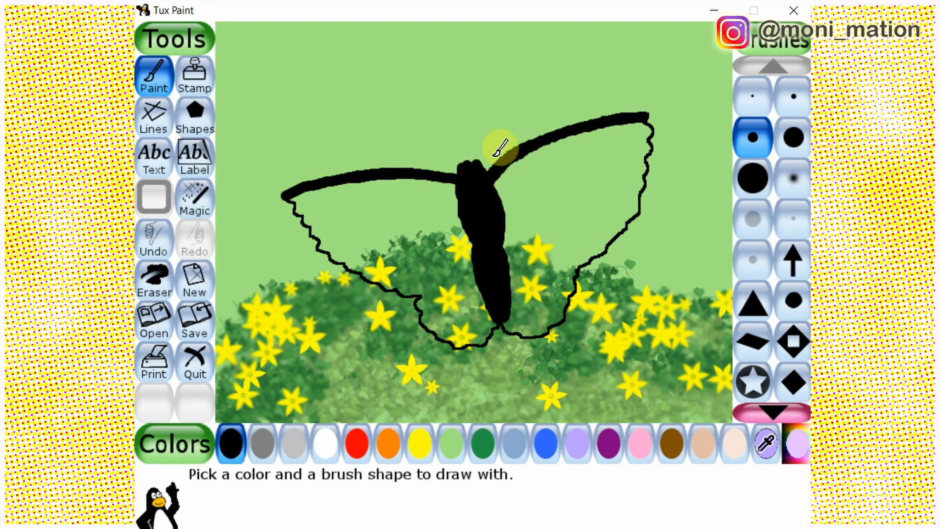
Add two round black eyes on top of the butterfly's head with a larger round brush
left_click(793, 98)
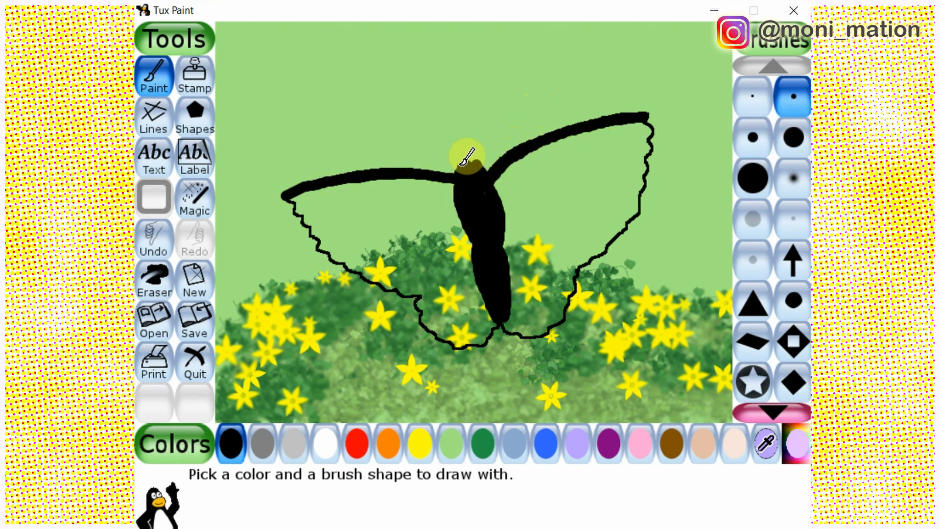
left_click(764, 147)
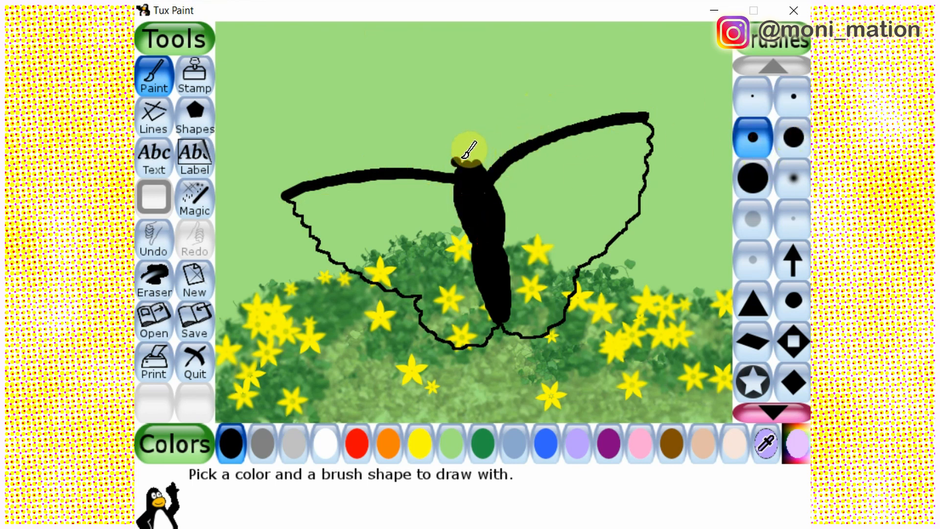
left_click(793, 138)
left_click(477, 157)
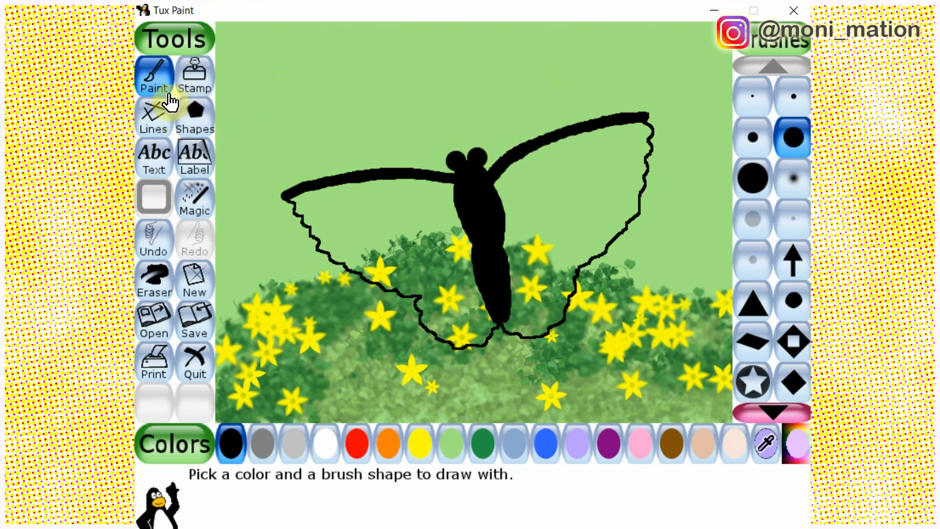
Pick a custom orange and fill the plain green areas of both wings with the Fill magic effect
left_click(802, 445)
left_click(386, 124)
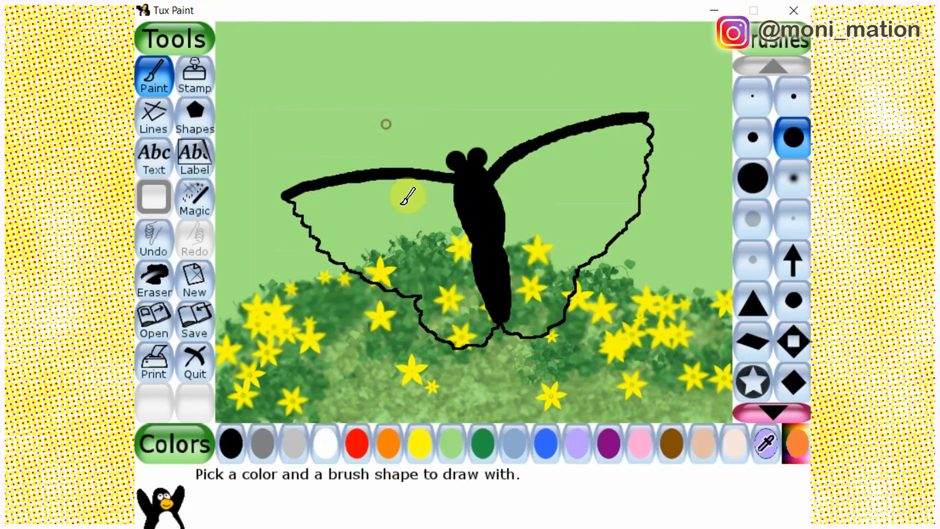
left_click(194, 212)
left_click(608, 184)
left_click(390, 203)
Fill the foliage and yellow flowers inside the lower parts of both wings with the same orange
left_click(380, 270)
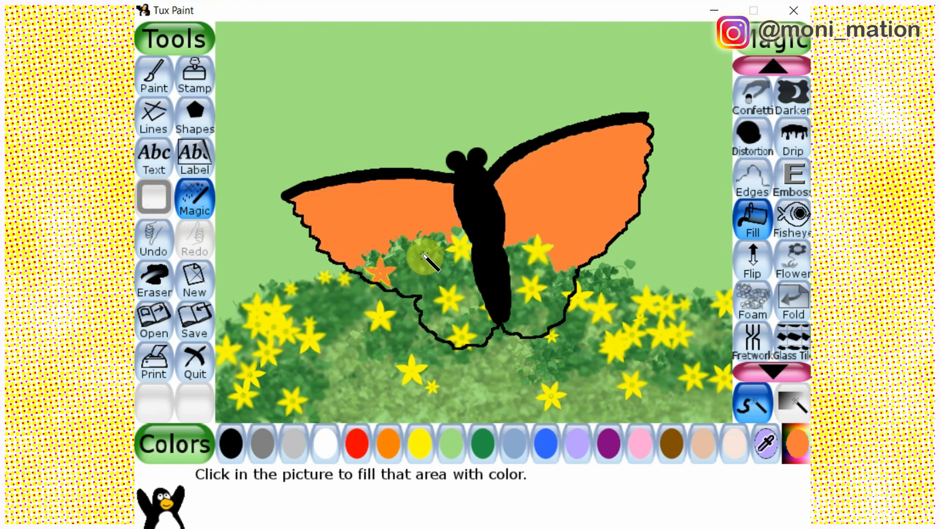
left_click(424, 255)
left_click(538, 249)
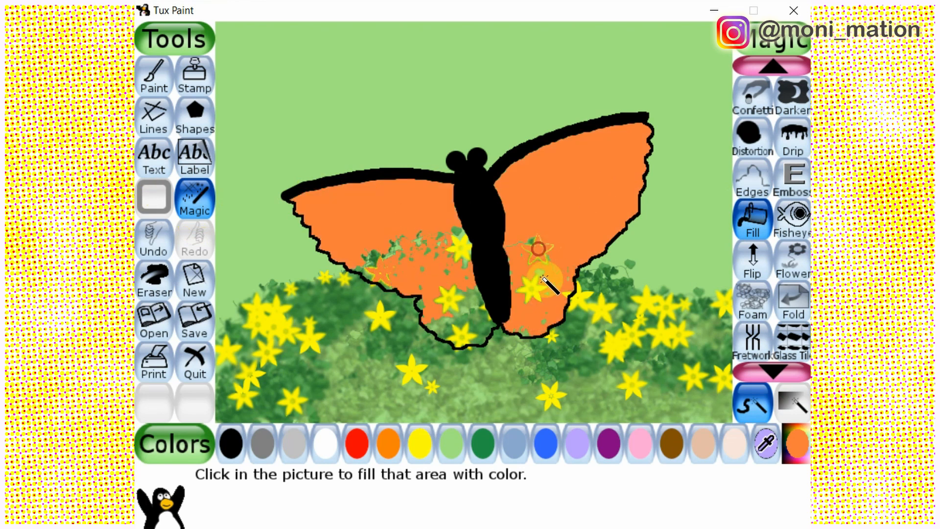
left_click(459, 246)
left_click(460, 338)
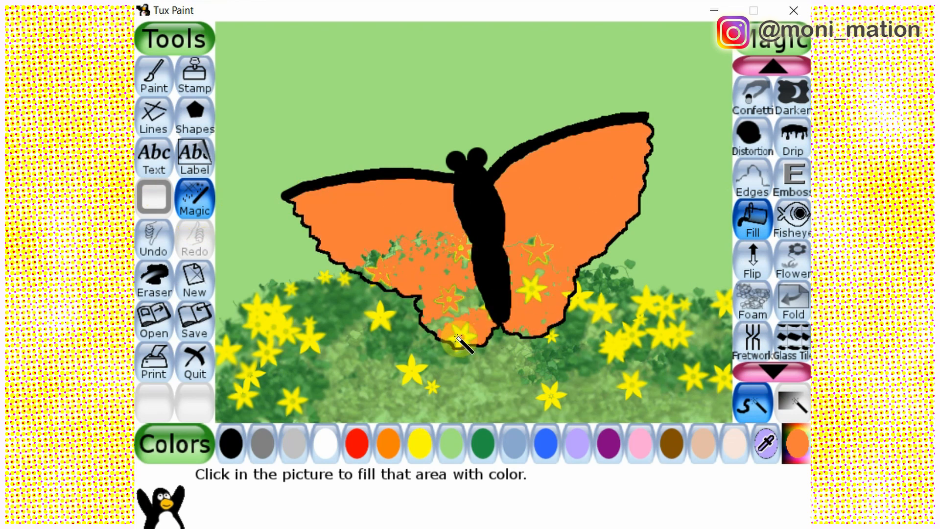
left_click(450, 316)
left_click(533, 290)
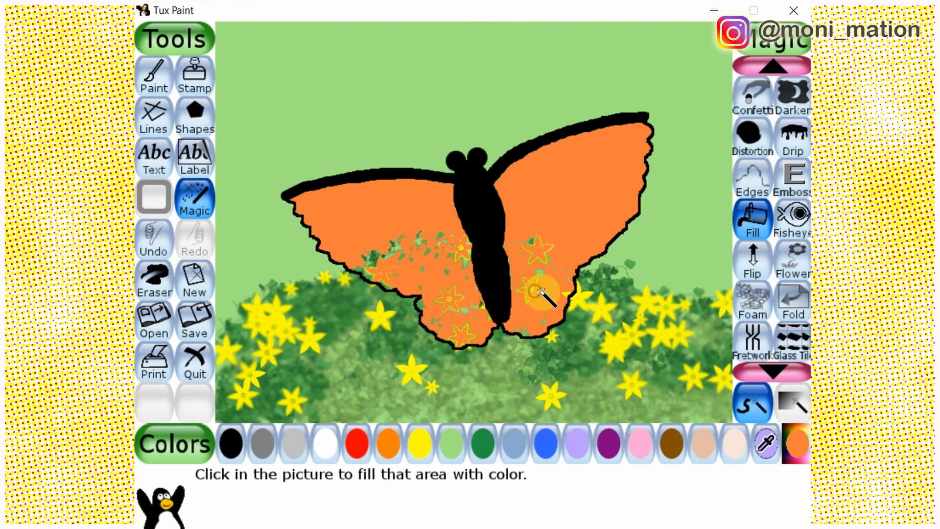
Paint over the leftover leaf and flower specks inside both wings with a large round orange brush
left_click(154, 76)
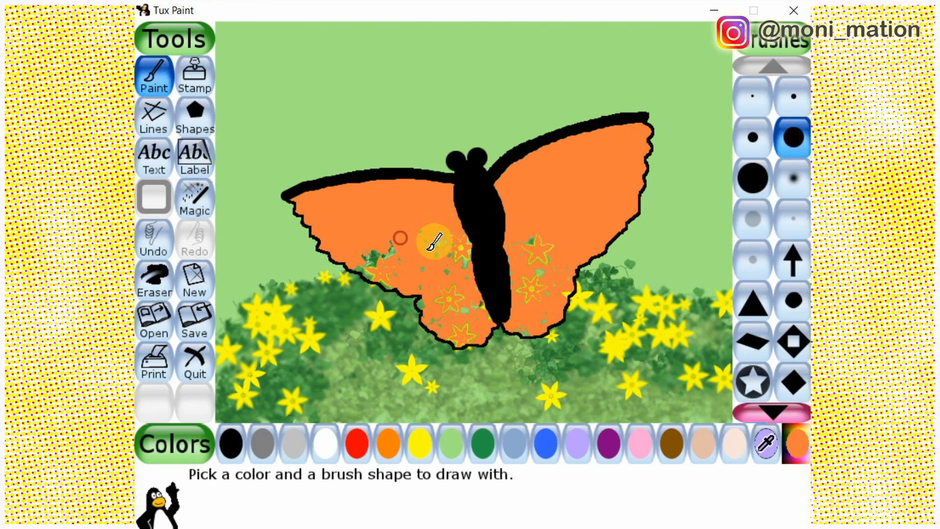
mouse_move(431, 241)
left_mouse_down()
mouse_move(456, 266)
mouse_move(453, 233)
mouse_move(467, 249)
mouse_move(467, 296)
mouse_move(479, 316)
mouse_move(438, 297)
mouse_move(469, 325)
left_mouse_up()
mouse_move(404, 258)
left_mouse_down()
mouse_move(394, 230)
mouse_move(364, 248)
mouse_move(411, 267)
left_mouse_up()
mouse_move(542, 233)
left_mouse_down()
mouse_move(535, 265)
mouse_move(566, 281)
mouse_move(528, 321)
left_mouse_up()
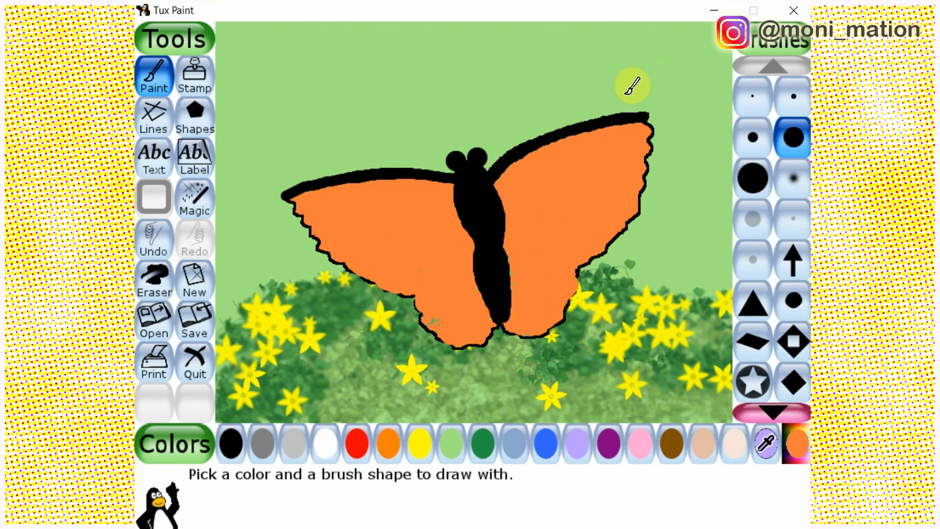
Draw two long black veins across each wing from the body to the outer edge with a small round brush
left_click(794, 98)
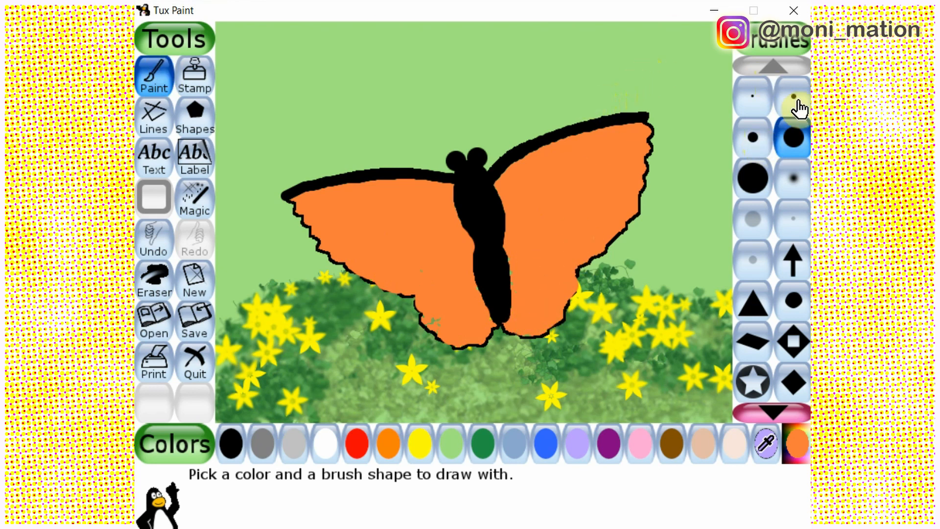
left_click(231, 442)
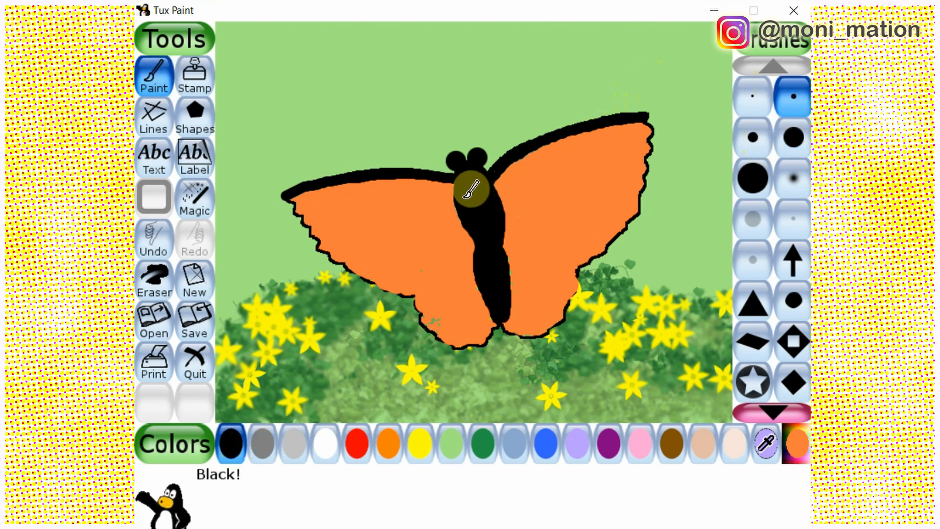
left_click_drag(471, 190, 416, 296)
mouse_move(486, 194)
left_mouse_down()
mouse_move(533, 213)
mouse_move(581, 264)
left_mouse_up()
mouse_move(457, 187)
left_mouse_down()
mouse_move(377, 210)
mouse_move(324, 255)
left_mouse_up()
mouse_move(497, 175)
left_mouse_down()
mouse_move(598, 166)
mouse_move(644, 182)
left_mouse_up()
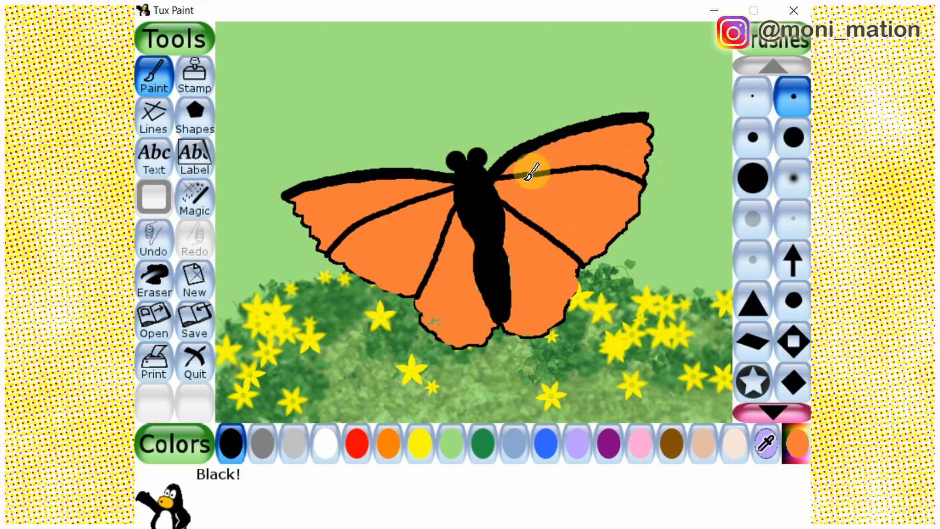
Add shorter black veins between the long ones and near the upper edges of both wings, redrawing one left-wing branch
mouse_move(524, 178)
left_mouse_down()
mouse_move(556, 191)
mouse_move(609, 247)
left_mouse_up()
left_click_drag(564, 169, 620, 206)
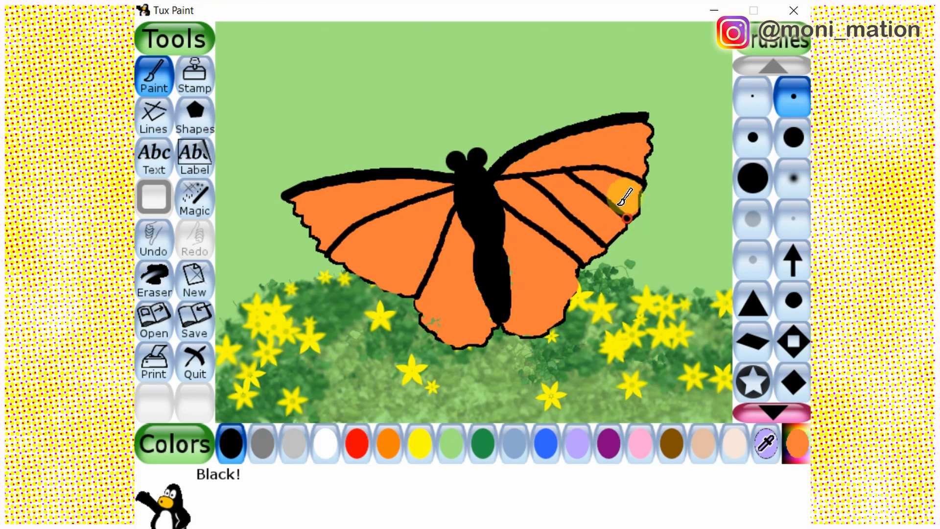
left_click_drag(376, 211, 376, 256)
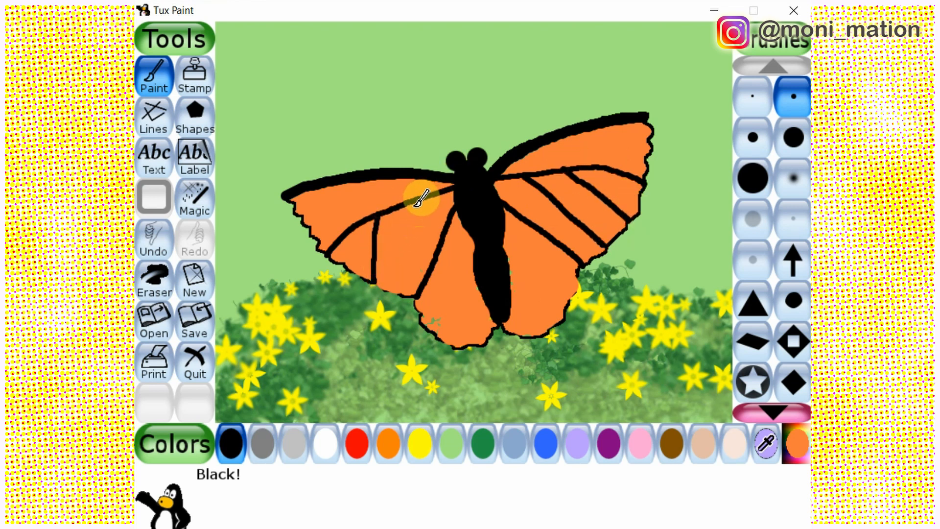
left_click(153, 241)
left_click_drag(383, 216, 362, 264)
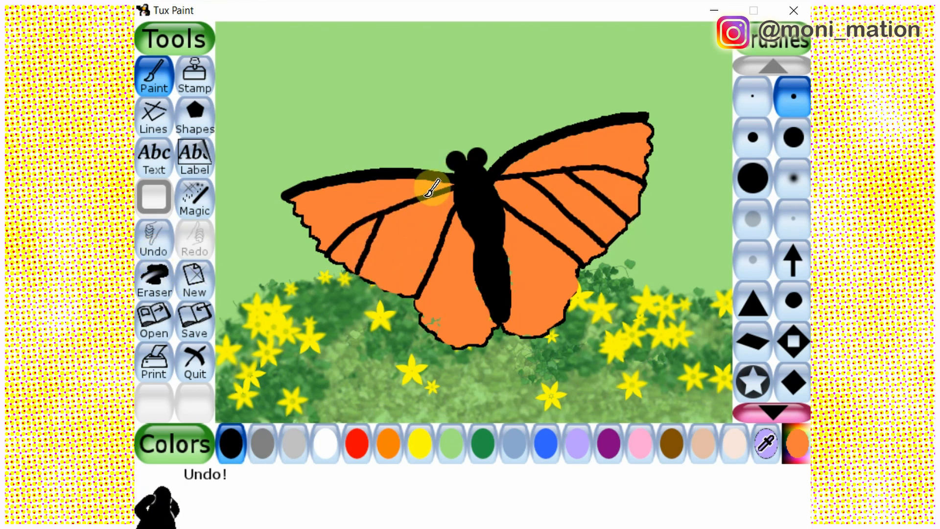
left_click_drag(421, 198, 387, 288)
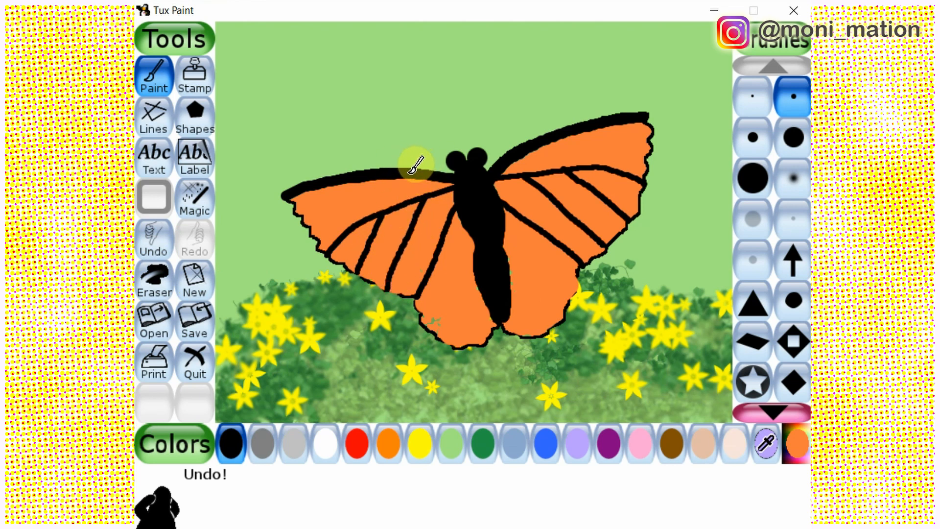
mouse_move(379, 172)
left_mouse_down()
mouse_move(325, 210)
mouse_move(312, 234)
mouse_move(304, 201)
mouse_move(293, 211)
left_mouse_up()
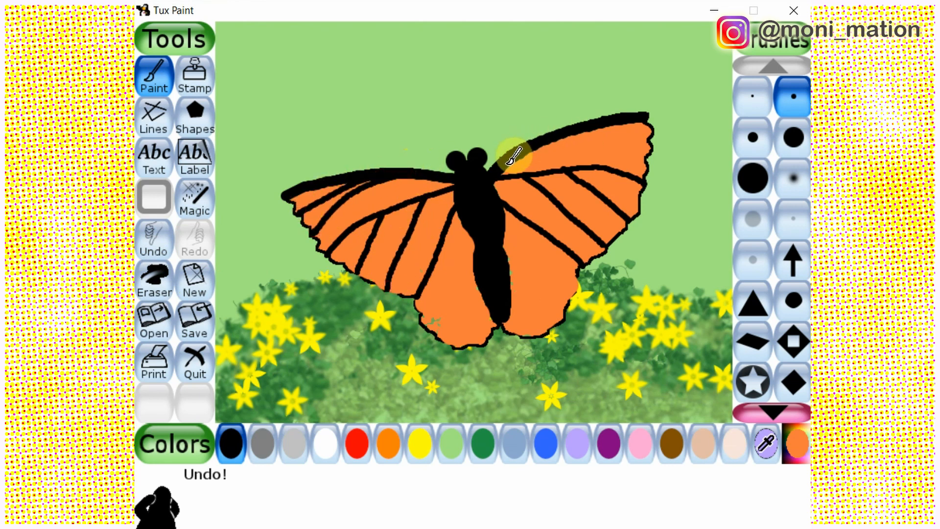
mouse_move(512, 157)
left_mouse_down()
mouse_move(562, 144)
mouse_move(646, 149)
mouse_move(582, 136)
mouse_move(627, 133)
mouse_move(648, 133)
mouse_move(567, 149)
mouse_move(620, 137)
mouse_move(584, 154)
mouse_move(590, 167)
mouse_move(627, 115)
left_mouse_up()
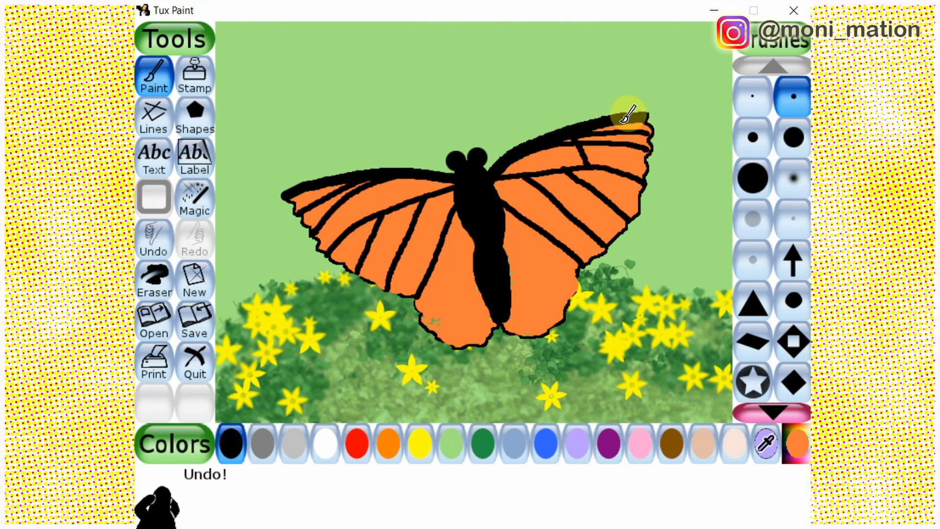
Draw short black cross veins near both upper wing tips and fill the cells they enclose with black
mouse_move(377, 174)
left_mouse_down()
mouse_move(313, 185)
mouse_move(356, 212)
mouse_move(361, 179)
mouse_move(382, 198)
left_mouse_up()
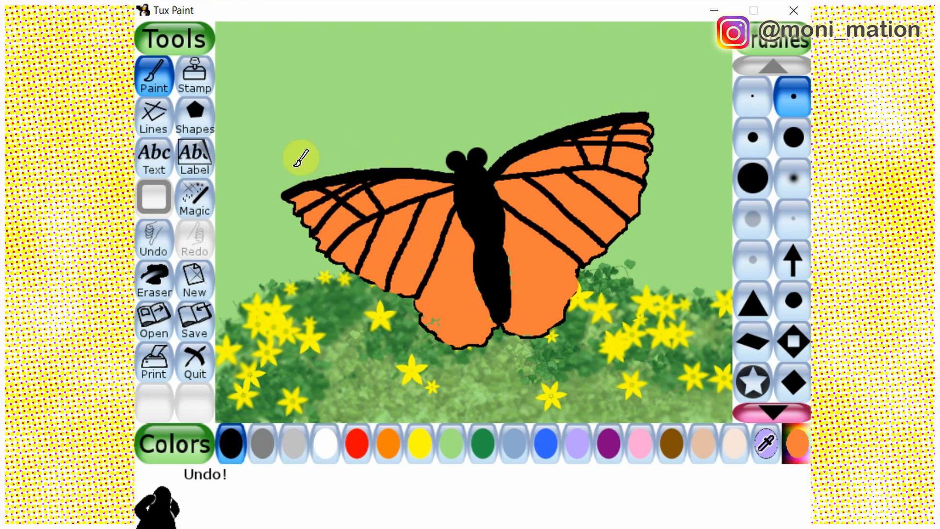
left_click(195, 198)
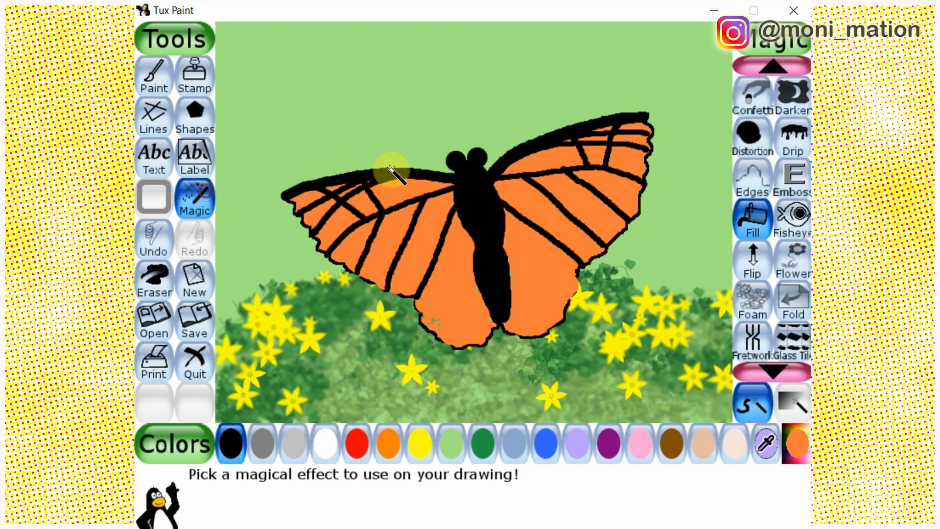
left_click(365, 199)
left_click(601, 142)
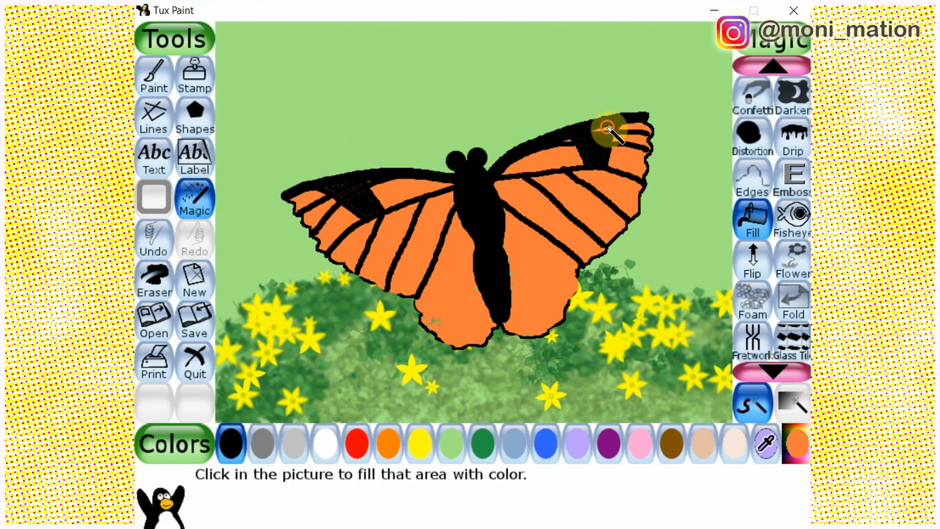
Draw long curved black veins down both lower wings from beside the body to the bottom edge with a small round brush
left_click(151, 77)
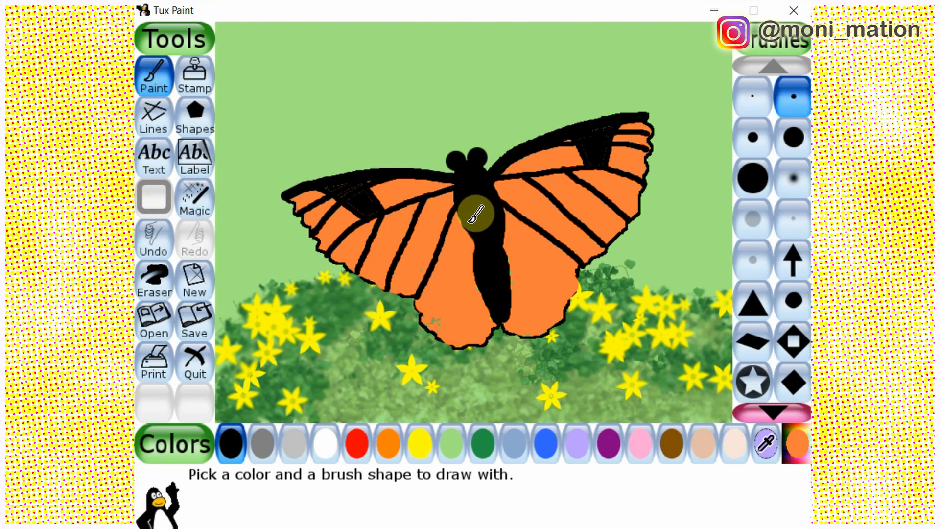
mouse_move(455, 206)
left_mouse_down()
mouse_move(469, 293)
mouse_move(487, 338)
left_mouse_up()
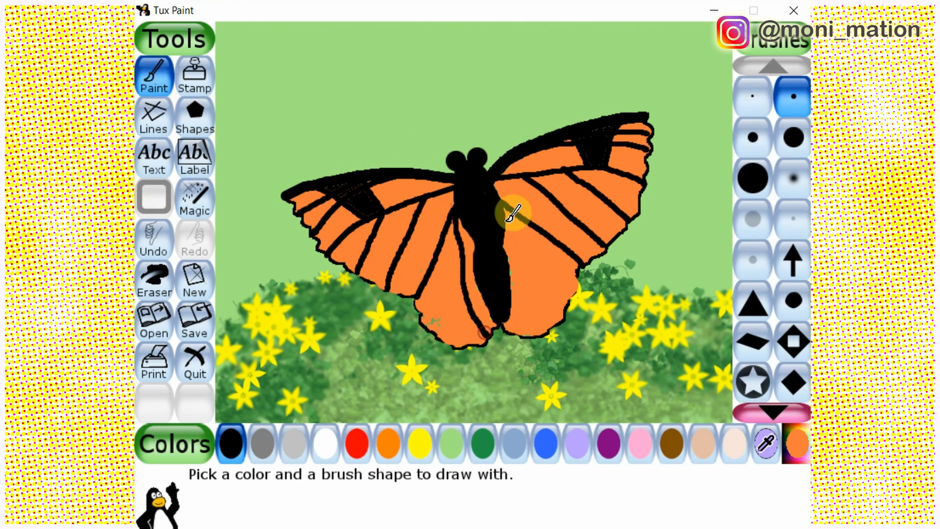
mouse_move(505, 209)
left_mouse_down()
mouse_move(526, 274)
mouse_move(522, 335)
left_mouse_up()
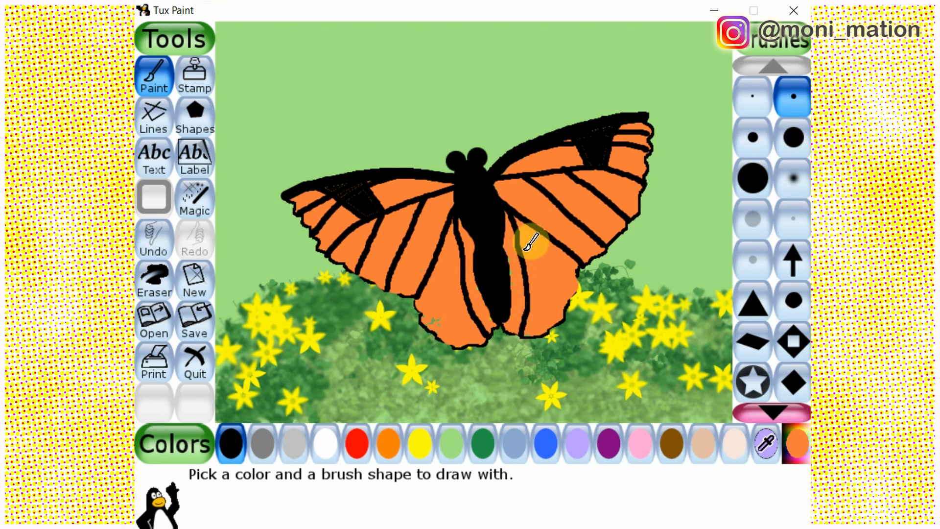
mouse_move(508, 210)
left_mouse_down()
mouse_move(526, 262)
mouse_move(564, 312)
left_mouse_up()
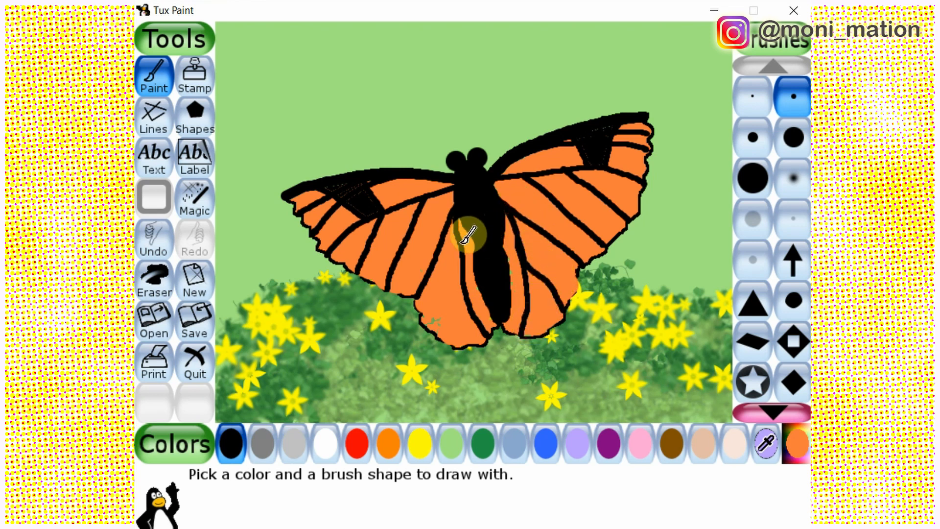
left_click_drag(461, 261, 445, 345)
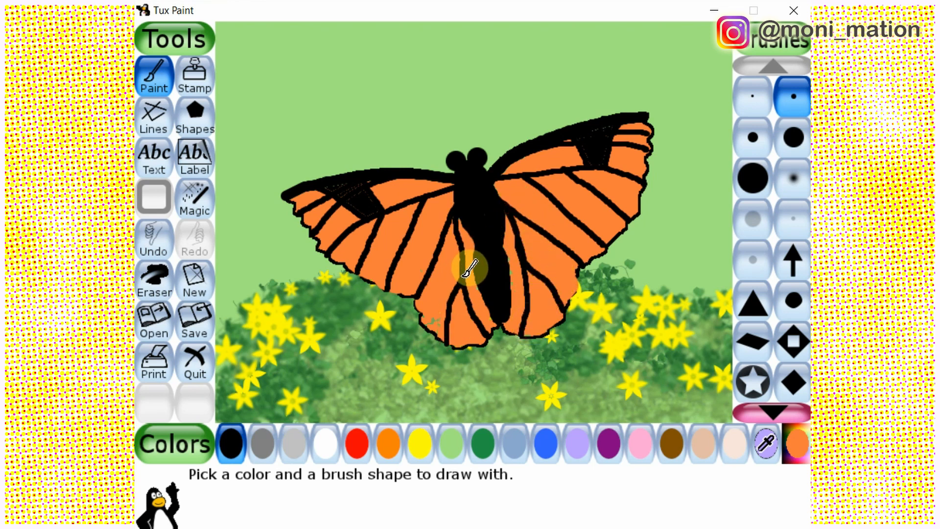
Add finer black branch veins between the long ones in both lower wings, redrawing the middle left-wing branch
left_click(154, 240)
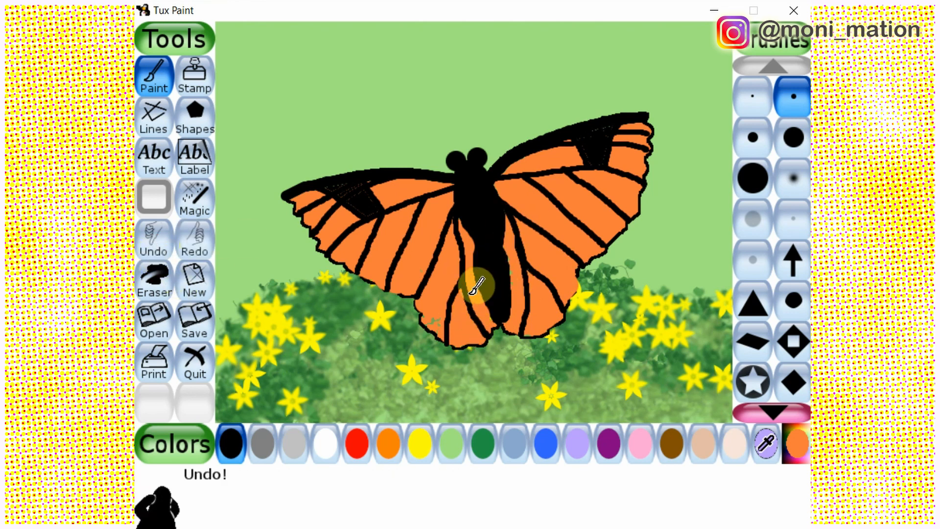
left_click_drag(460, 286, 462, 340)
left_click(152, 239)
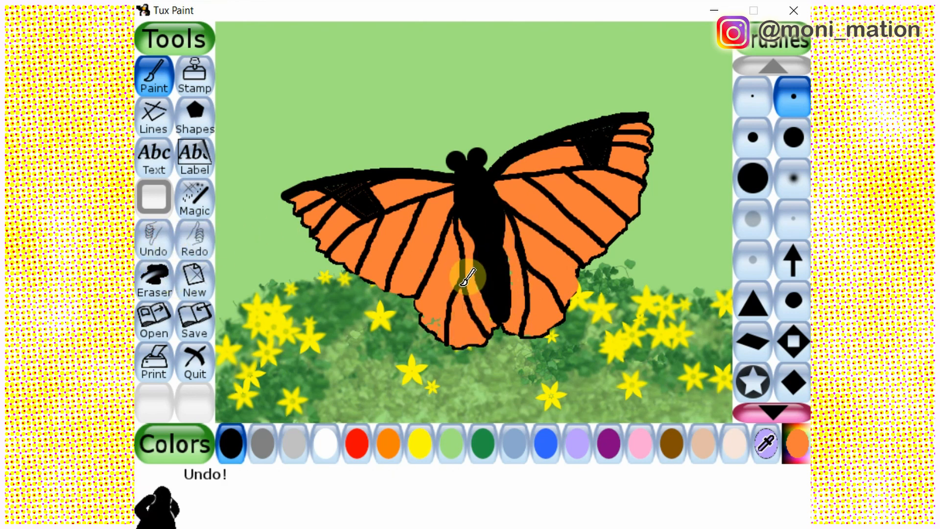
left_click_drag(467, 276, 461, 343)
mouse_move(531, 266)
left_mouse_down()
mouse_move(552, 308)
mouse_move(546, 334)
left_mouse_up()
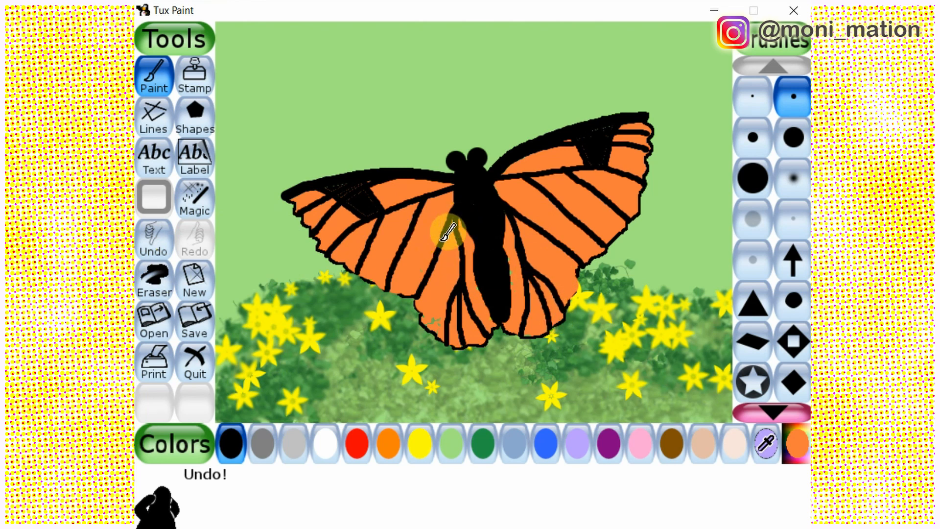
left_click_drag(451, 228, 447, 300)
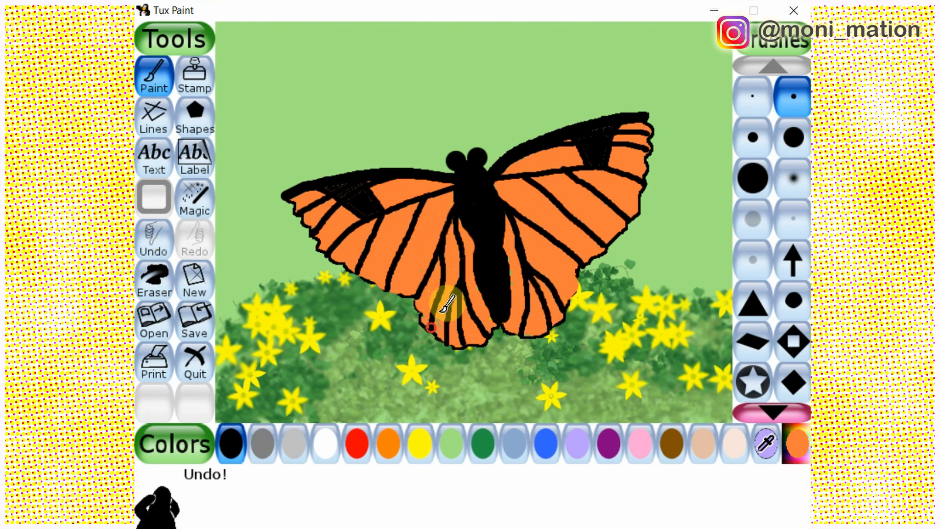
left_click_drag(535, 215, 570, 269)
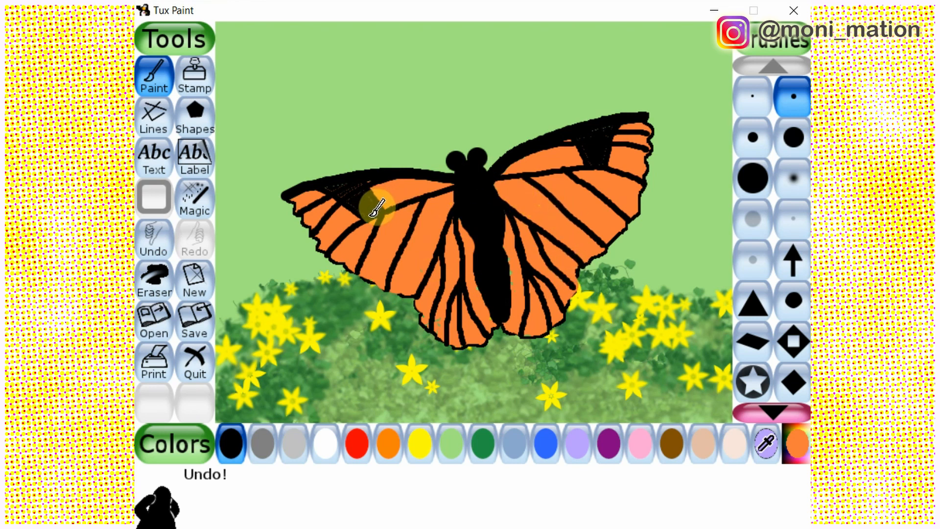
Paint thick jagged black strokes from the filled cells down to the outer edge of both upper wings with a medium round brush
left_click(753, 137)
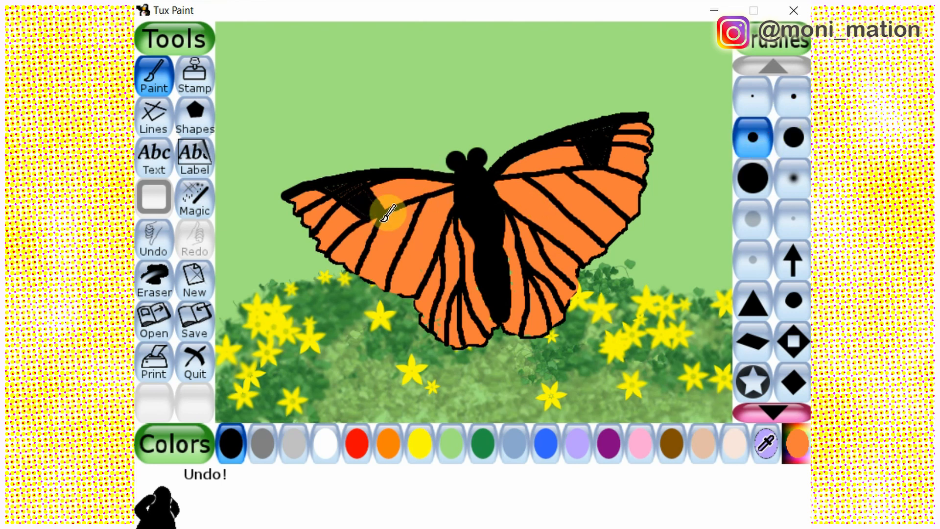
left_click_drag(375, 224, 378, 221)
mouse_move(589, 167)
left_mouse_down()
mouse_move(605, 171)
mouse_move(608, 157)
mouse_move(622, 225)
left_mouse_up()
mouse_move(388, 206)
left_mouse_down()
mouse_move(401, 257)
mouse_move(392, 289)
left_mouse_up()
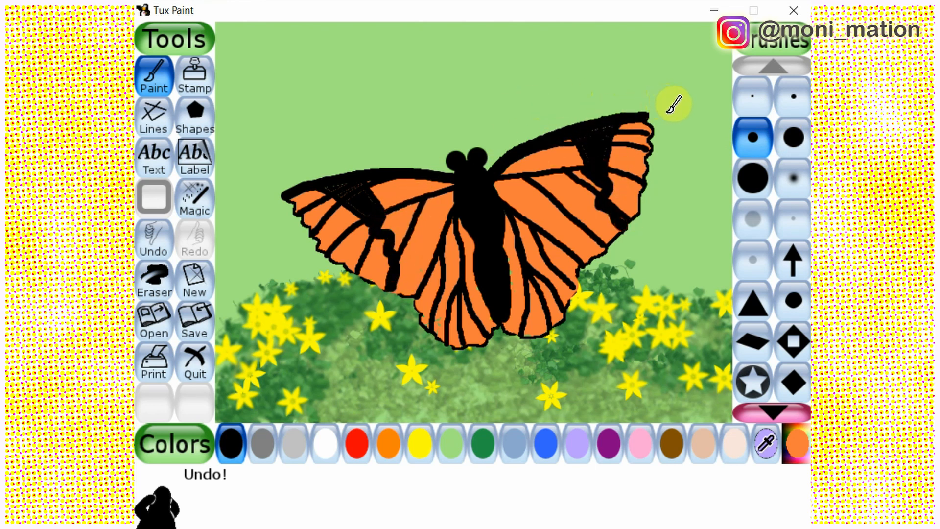
right_click(659, 126)
left_click(321, 236)
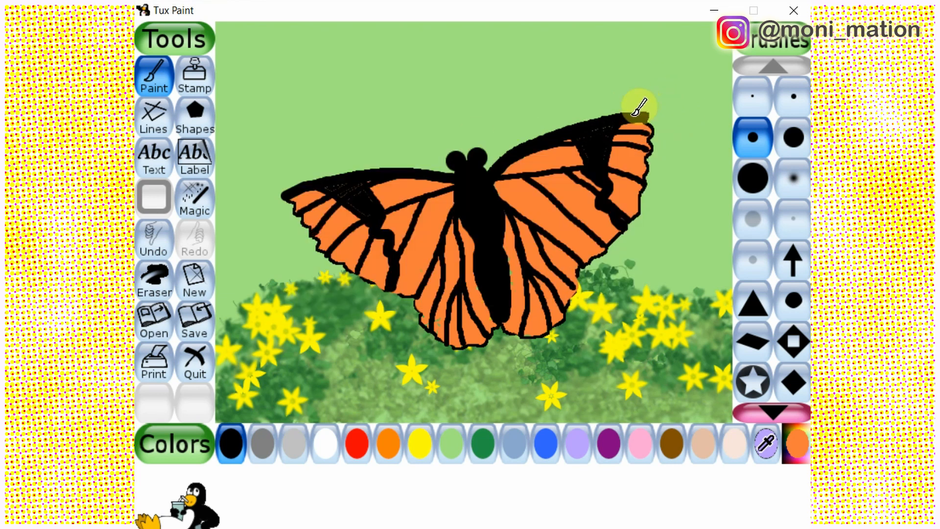
left_click(793, 137)
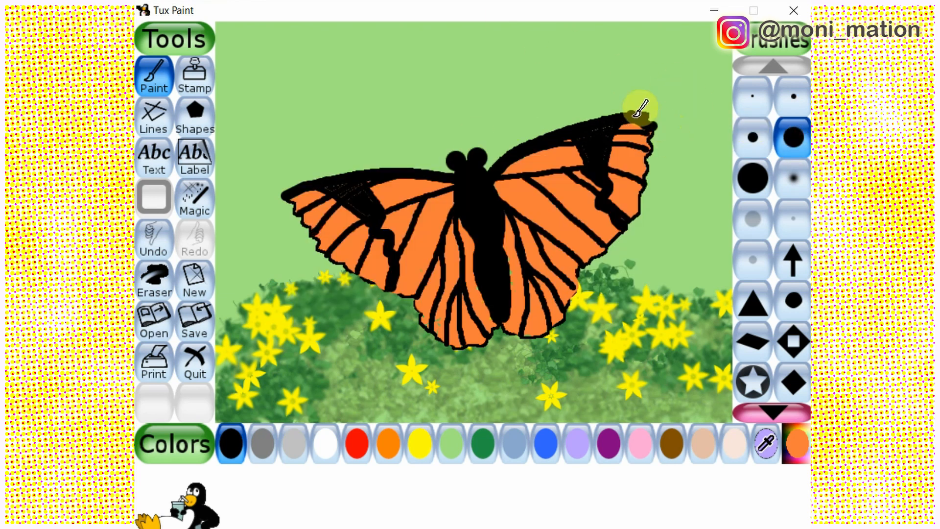
left_click_drag(637, 115, 669, 116)
left_click(146, 234)
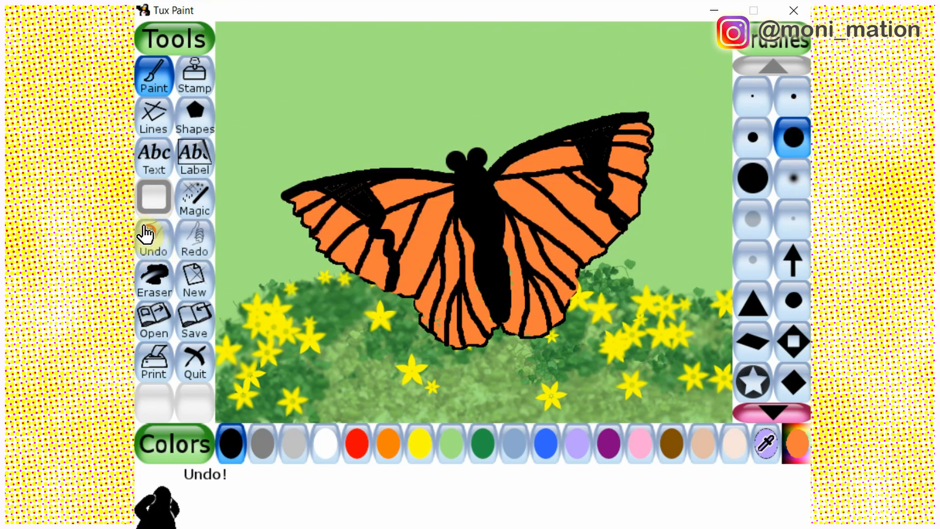
Outline a wider border around the outer and lower edges of both wings with the finest black brush
left_click(755, 100)
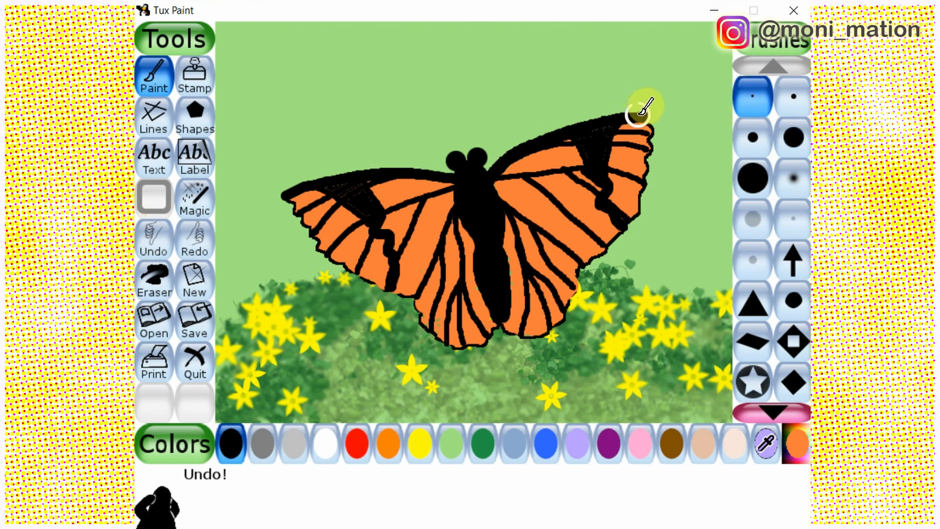
mouse_move(636, 113)
left_mouse_down()
mouse_move(672, 122)
mouse_move(635, 111)
mouse_move(667, 119)
mouse_move(672, 144)
mouse_move(652, 211)
mouse_move(596, 280)
left_mouse_up()
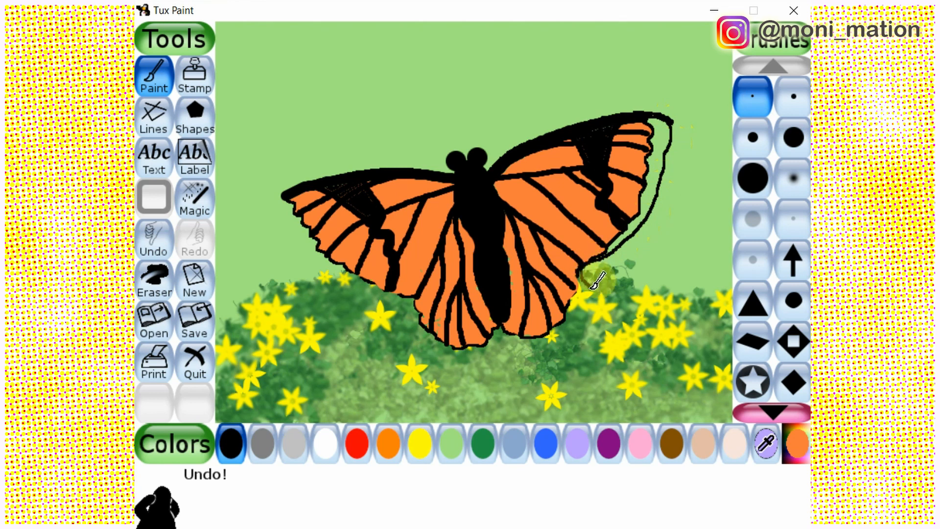
mouse_move(583, 315)
left_mouse_down()
mouse_move(530, 340)
mouse_move(499, 319)
mouse_move(513, 311)
mouse_move(498, 348)
mouse_move(446, 350)
mouse_move(410, 305)
mouse_move(404, 312)
mouse_move(333, 278)
mouse_move(288, 232)
mouse_move(278, 198)
mouse_move(306, 180)
left_mouse_up()
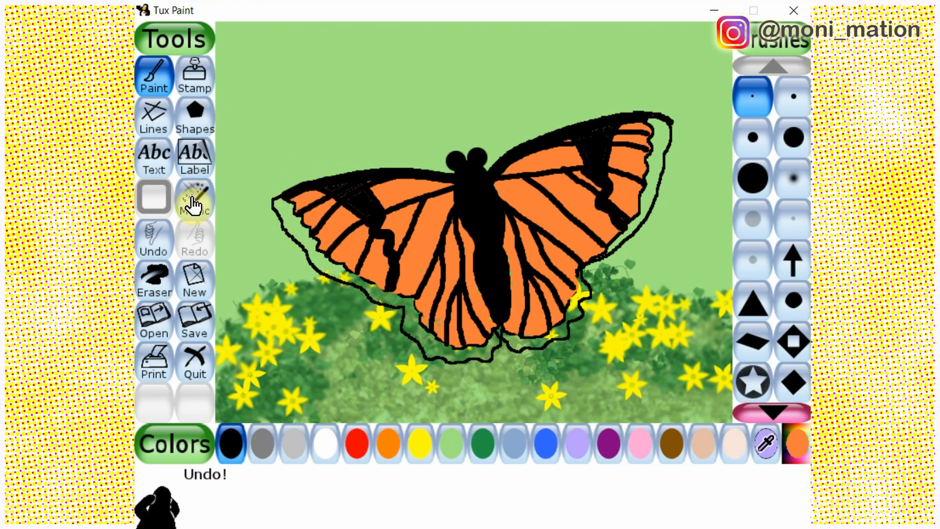
Fill the new border areas along the outer edges of both upper wings with black
left_click(195, 201)
left_click(304, 230)
left_click(656, 142)
left_click(585, 287)
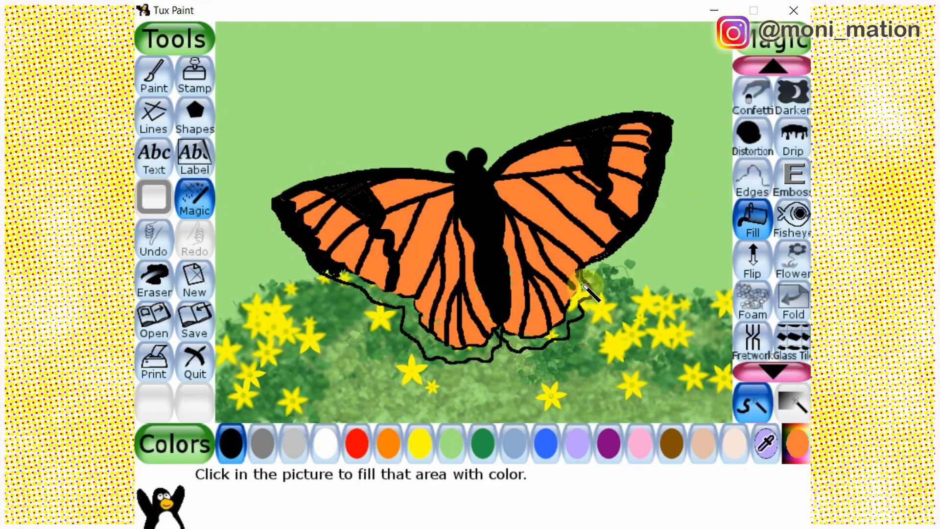
Paint the rest of the lower wing border solid black with a medium round brush and thicken the upper edges of both wings
left_click(154, 75)
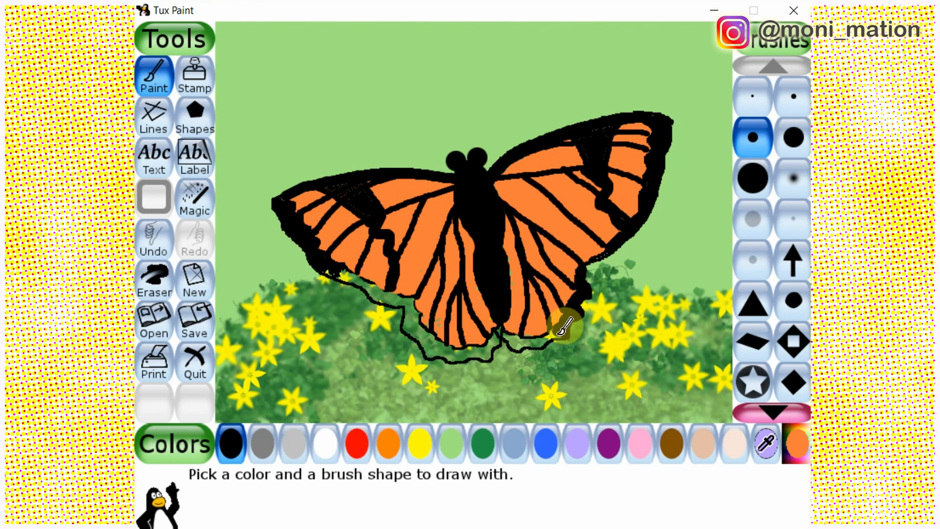
mouse_move(543, 338)
left_mouse_down()
mouse_move(508, 316)
mouse_move(478, 344)
mouse_move(432, 345)
mouse_move(423, 314)
mouse_move(407, 326)
mouse_move(426, 332)
mouse_move(408, 306)
mouse_move(337, 274)
mouse_move(403, 292)
left_mouse_up()
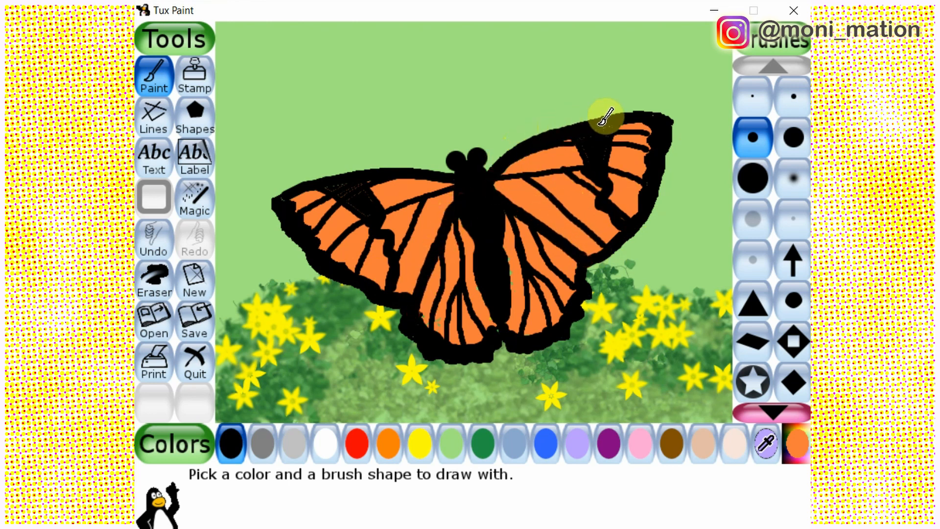
left_click_drag(599, 125, 663, 126)
mouse_move(273, 201)
left_mouse_down()
mouse_move(354, 173)
mouse_move(462, 180)
left_mouse_up()
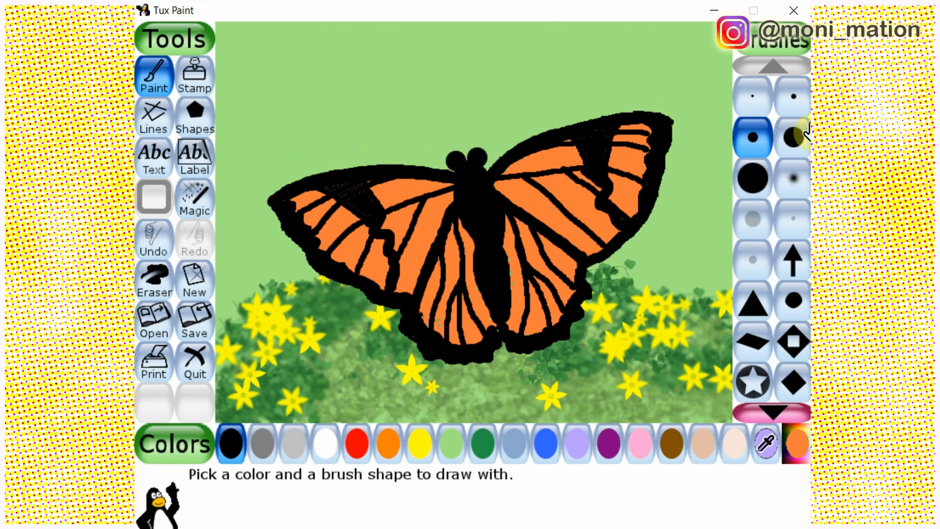
Paint a row of small white dots along the black border of the right lower wing with a small round brush
left_click(794, 96)
left_click(323, 444)
left_click(516, 343)
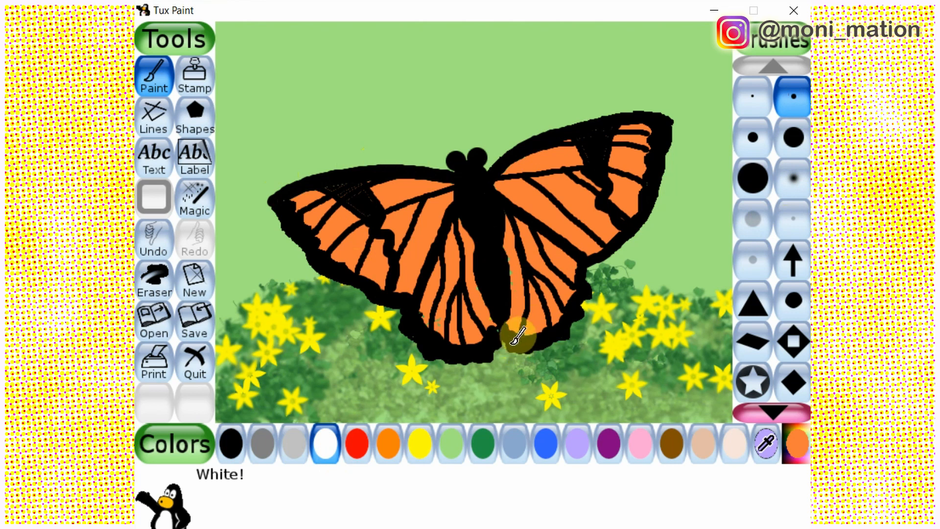
left_click(534, 341)
left_click(551, 338)
left_click(564, 325)
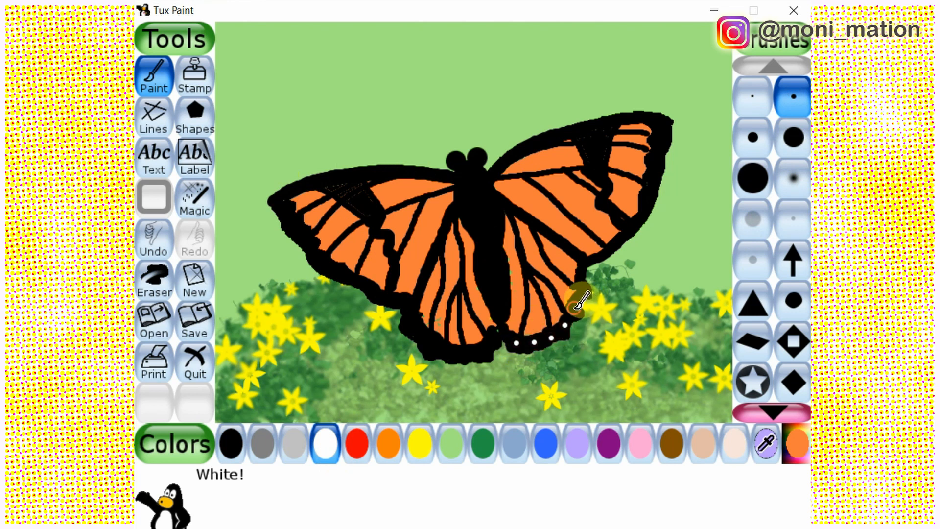
left_click(574, 308)
left_click(582, 292)
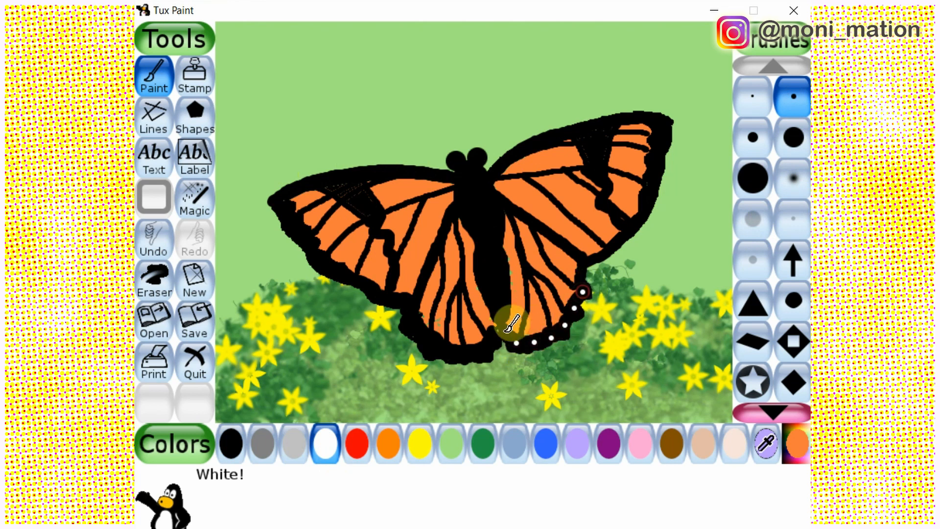
Continue the row of white dots along the black border of the left lower wing up to the upper wing
left_click(451, 353)
left_click(408, 312)
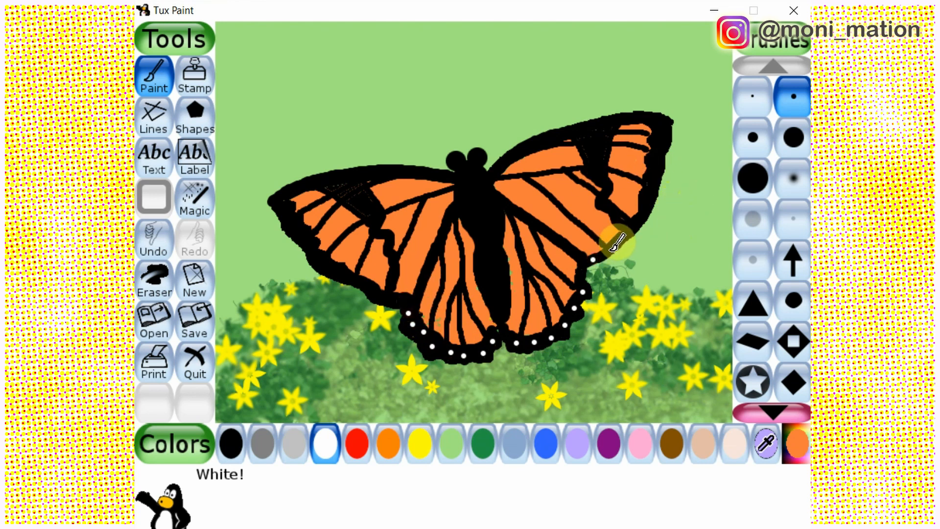
left_click(399, 297)
left_click(383, 297)
Add white dots and short white dashes along the black outer borders of both upper wings, reaching the right wing's tip
left_click(620, 239)
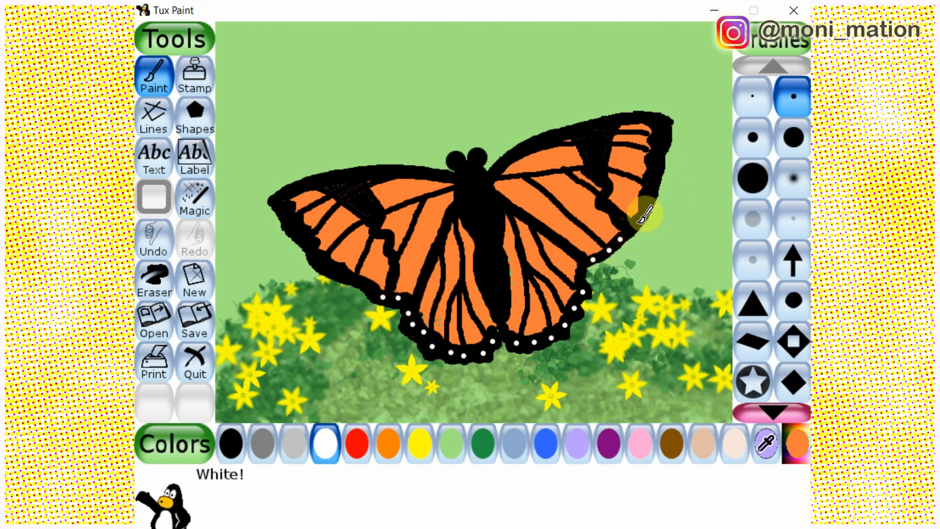
left_click(631, 229)
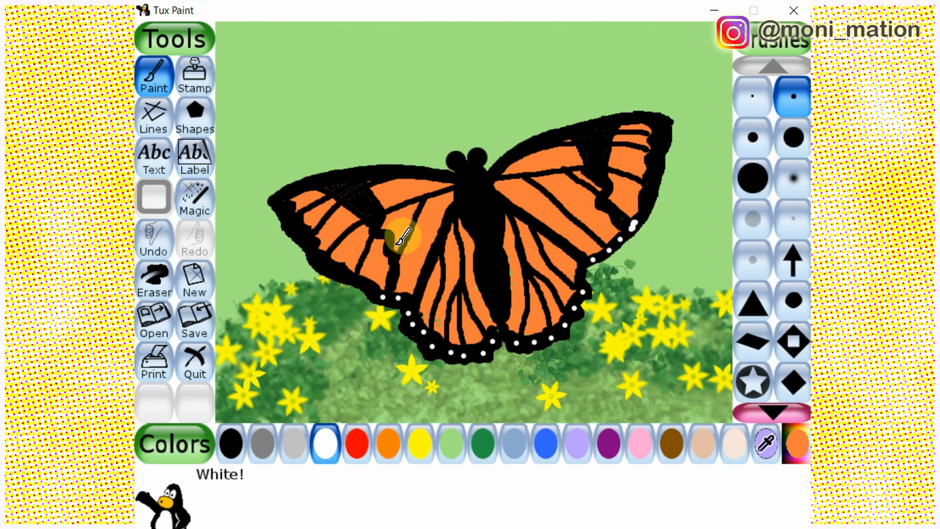
left_click(371, 288)
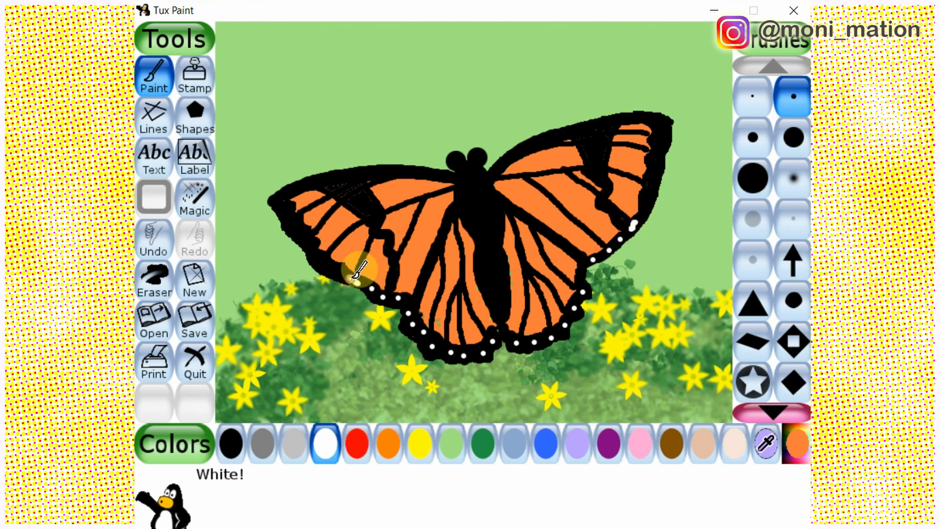
left_click(354, 279)
left_click_drag(643, 206, 647, 191)
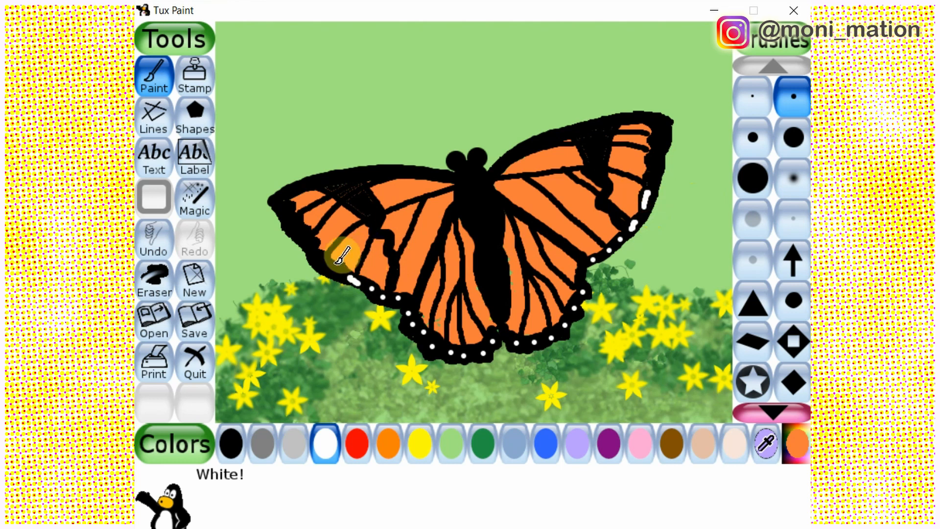
left_click_drag(315, 258, 337, 269)
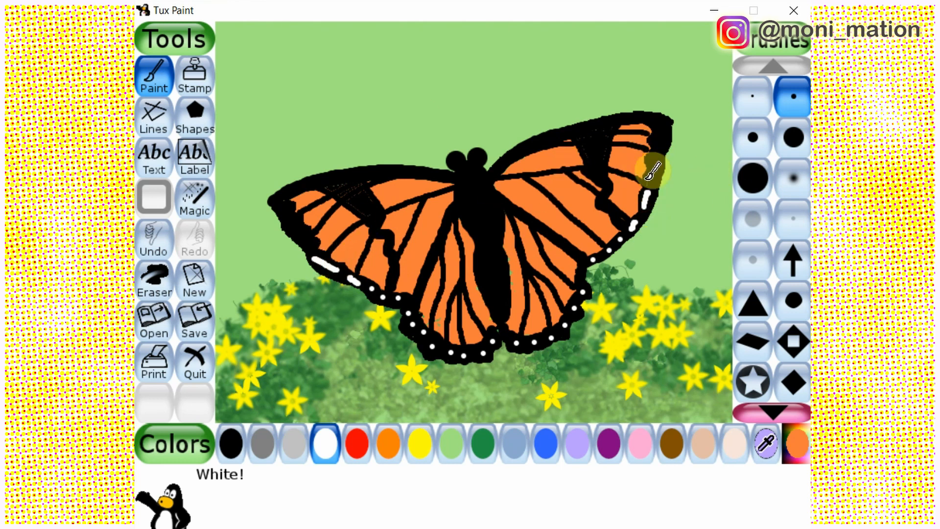
left_click_drag(663, 137, 661, 134)
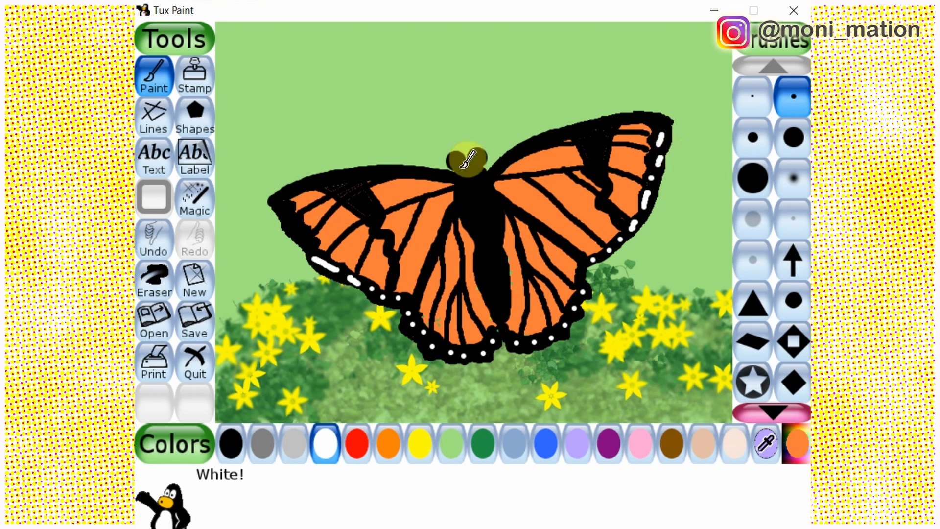
Finish the white dashes along the left upper wing's outer border and add white spots in the black patches of both upper wings
left_click(309, 248)
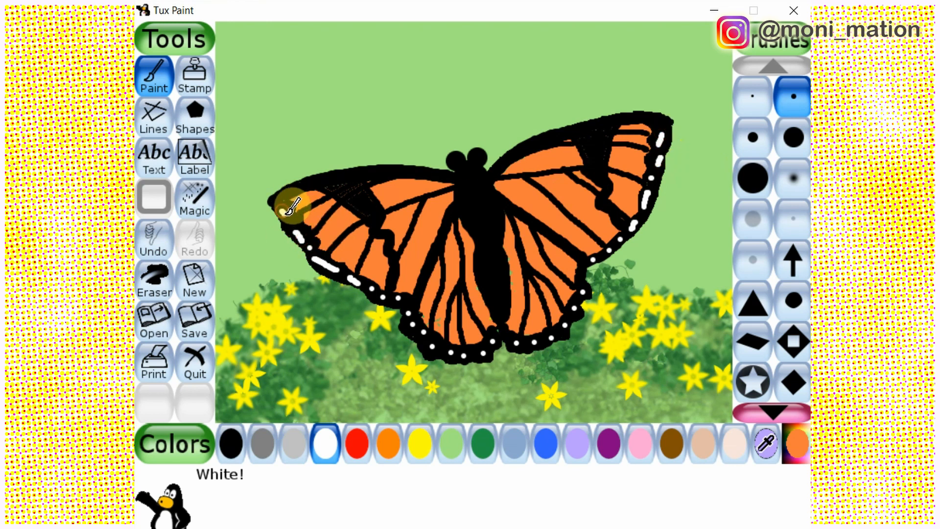
left_click_drag(283, 212, 288, 220)
mouse_move(335, 188)
left_mouse_down()
mouse_move(362, 185)
mouse_move(353, 198)
left_mouse_up()
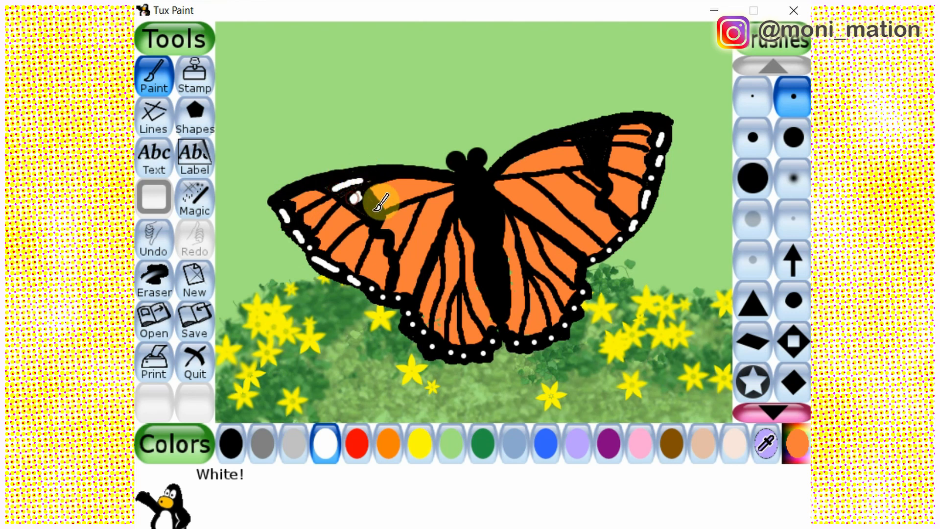
left_click(581, 135)
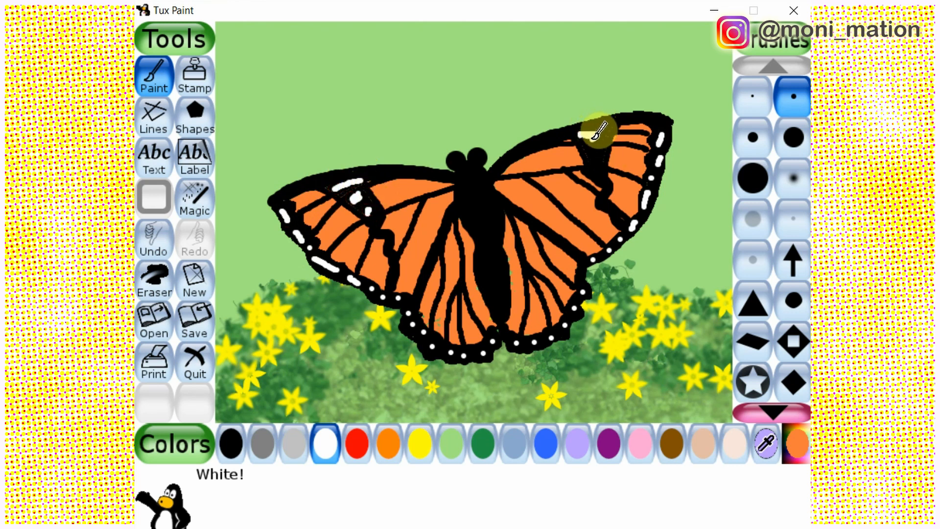
mouse_move(598, 131)
left_mouse_down()
mouse_move(612, 149)
mouse_move(588, 153)
mouse_move(594, 171)
left_mouse_up()
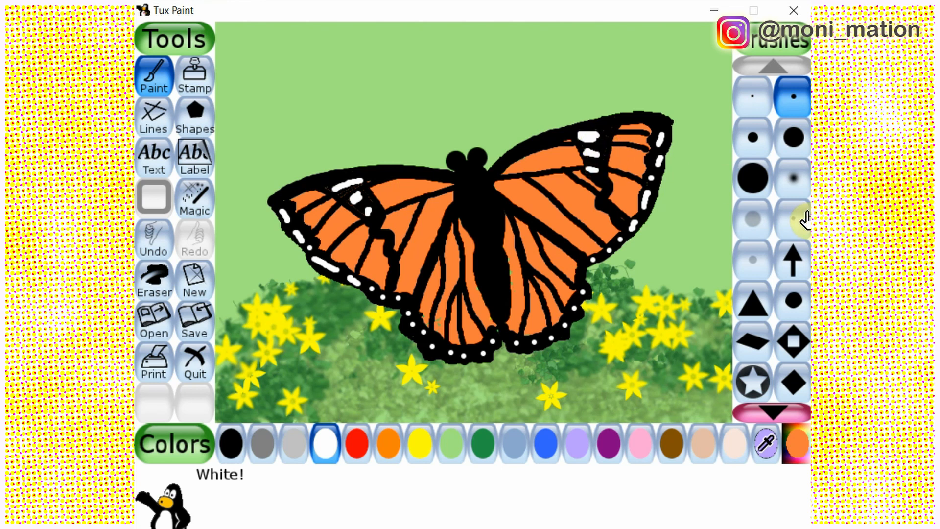
Pick a deeper red-orange and paint thin streaks through the uppermost orange cells of both upper wings with the small round brush
left_click(791, 453)
left_click(369, 130)
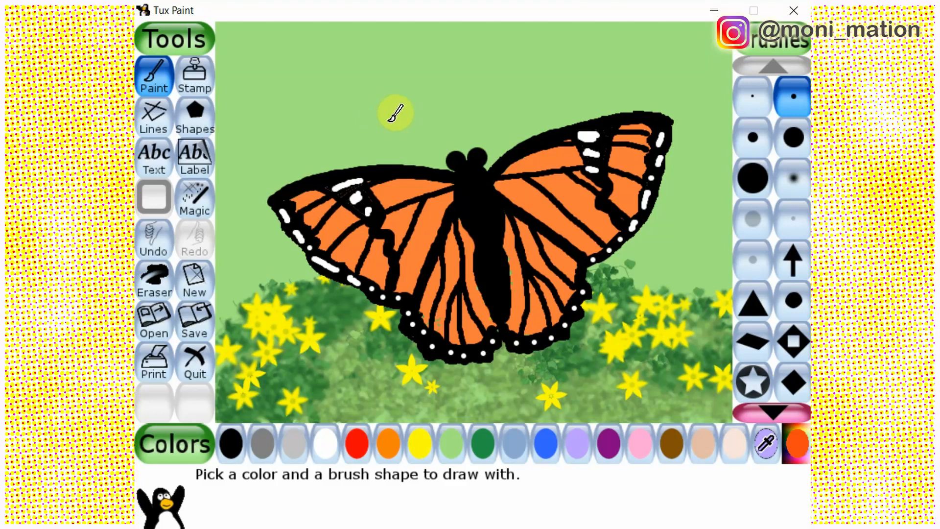
left_click(195, 198)
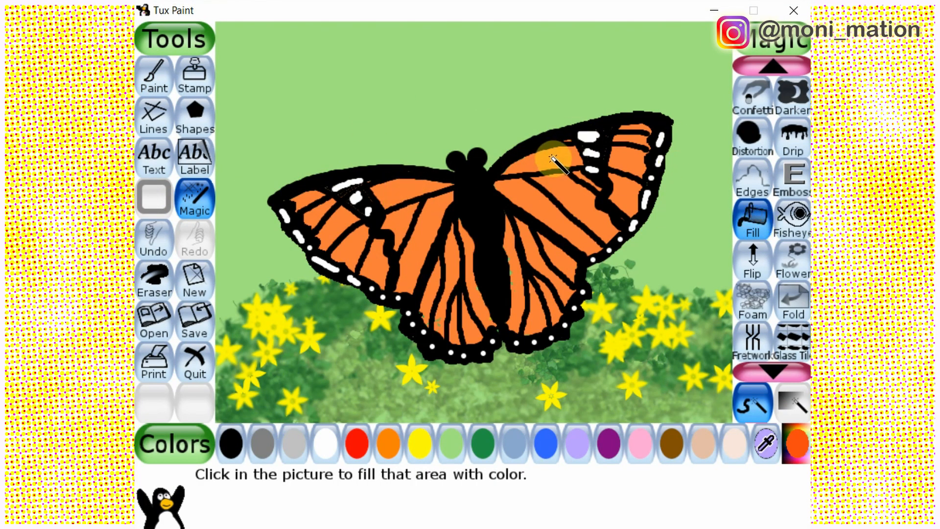
left_click(153, 77)
left_click_drag(376, 201, 572, 151)
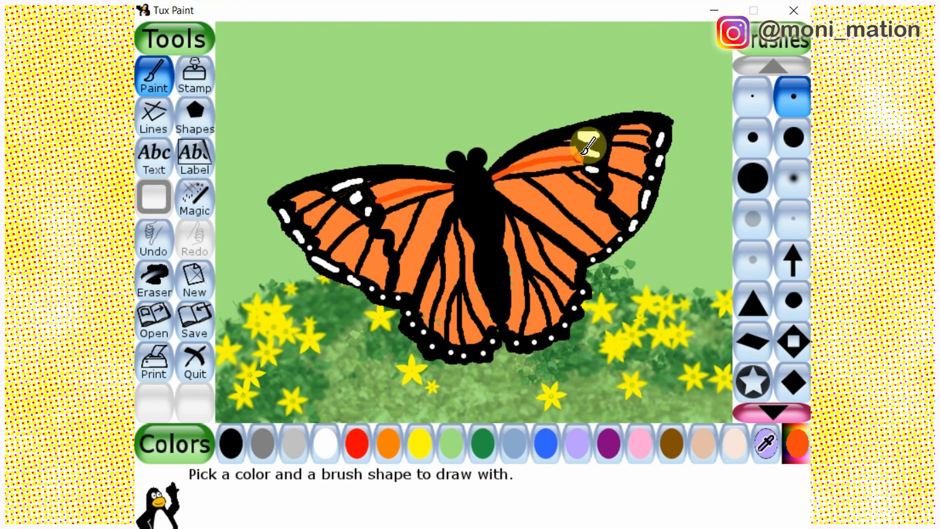
Widen the red-orange shading in the uppermost cells of both upper wings with a slightly larger round brush
left_click(204, 200)
left_click(394, 188)
left_click(151, 83)
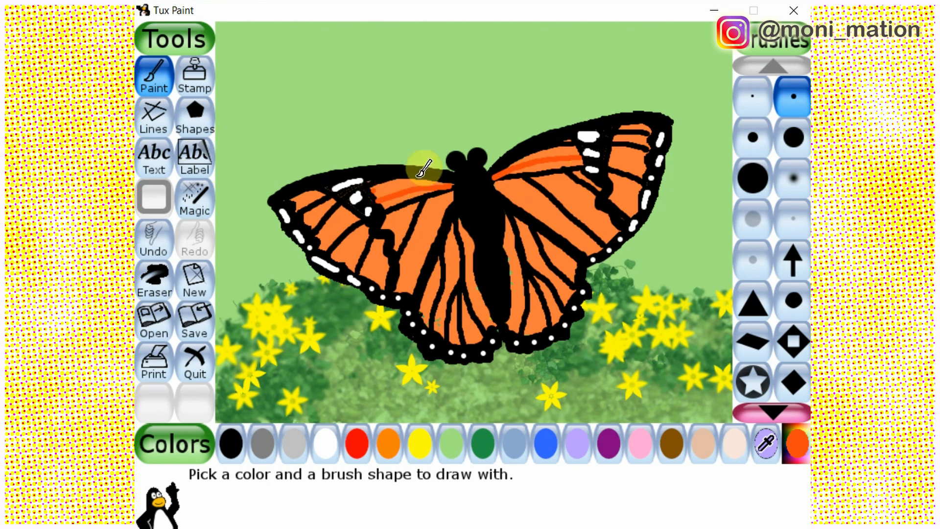
left_click(750, 146)
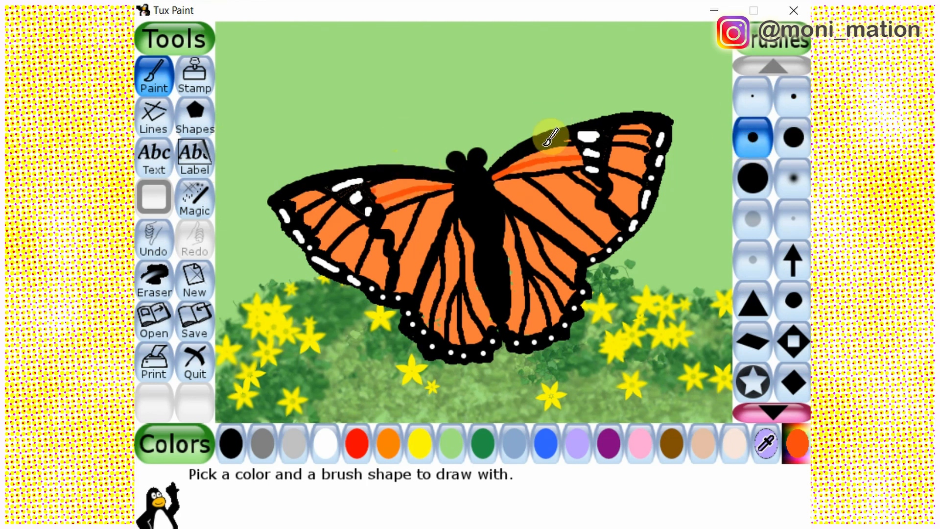
mouse_move(387, 192)
left_mouse_down()
mouse_move(479, 178)
mouse_move(567, 143)
left_mouse_up()
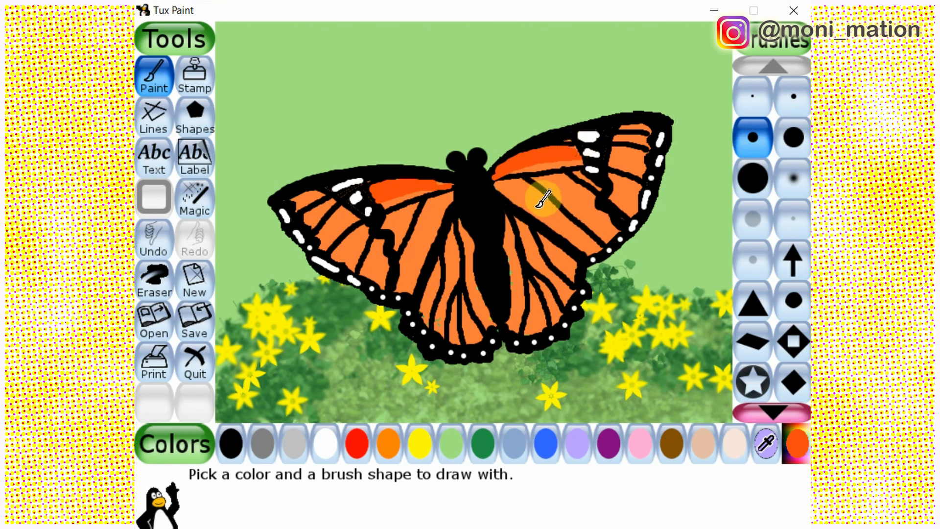
Shade the inner cells of both upper wings with red-orange strokes that follow the black veins
mouse_move(499, 182)
left_mouse_down()
mouse_move(585, 231)
mouse_move(591, 251)
left_mouse_up()
left_click_drag(456, 180, 410, 289)
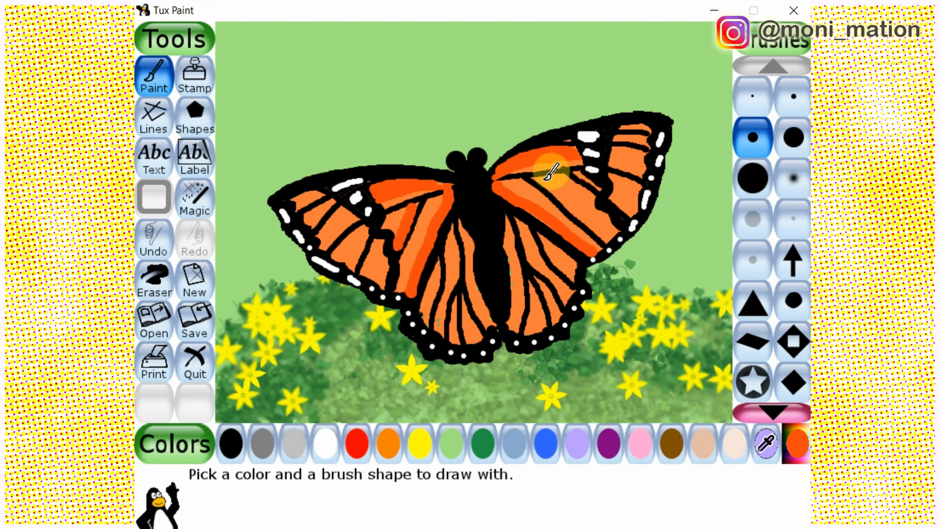
mouse_move(534, 177)
left_mouse_down()
mouse_move(566, 189)
mouse_move(605, 238)
left_mouse_up()
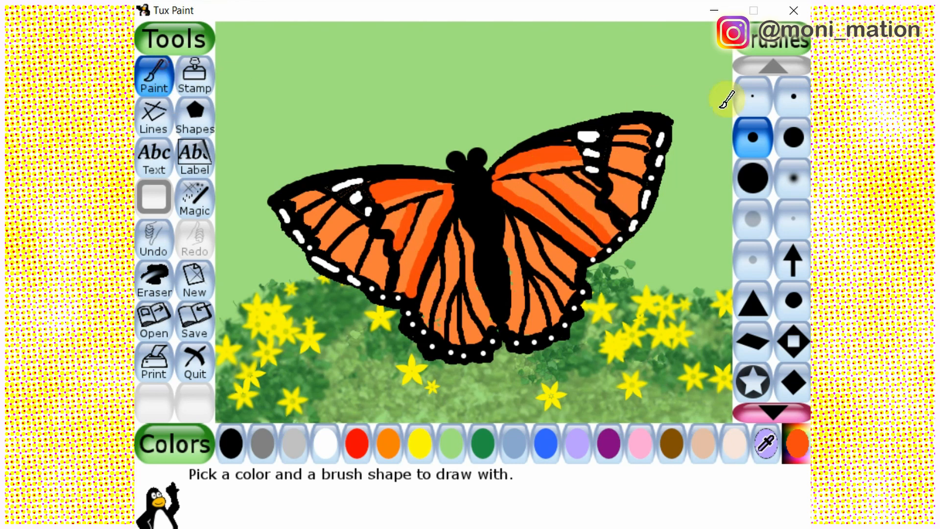
Retouch the upper wing veins in black with the small round brush and draw two long antennae from the head
left_click(797, 104)
left_click(231, 443)
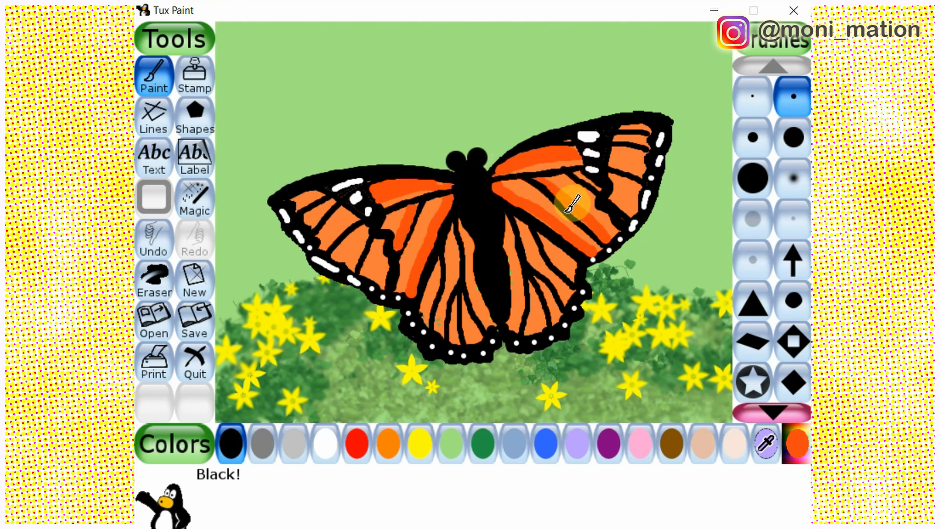
left_click_drag(399, 235, 384, 203)
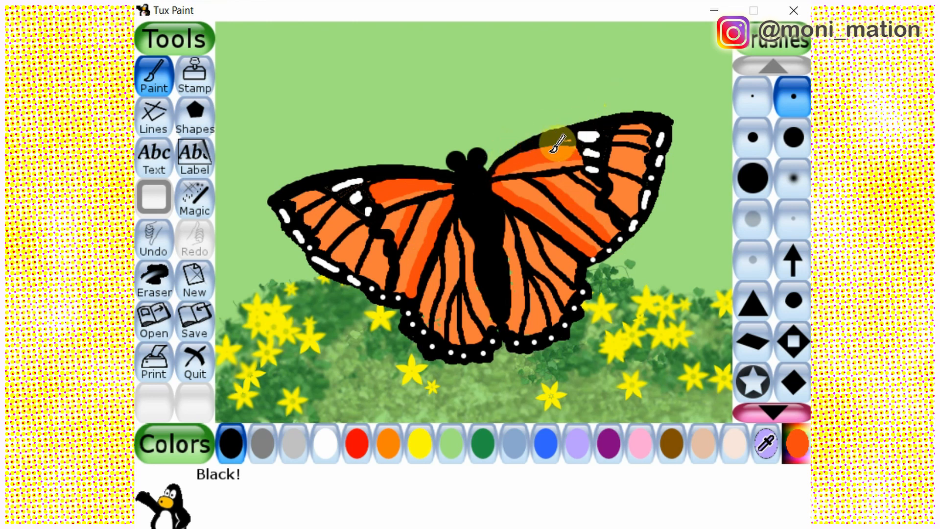
mouse_move(477, 153)
left_mouse_down()
mouse_move(495, 73)
mouse_move(436, 142)
mouse_move(385, 91)
left_mouse_up()
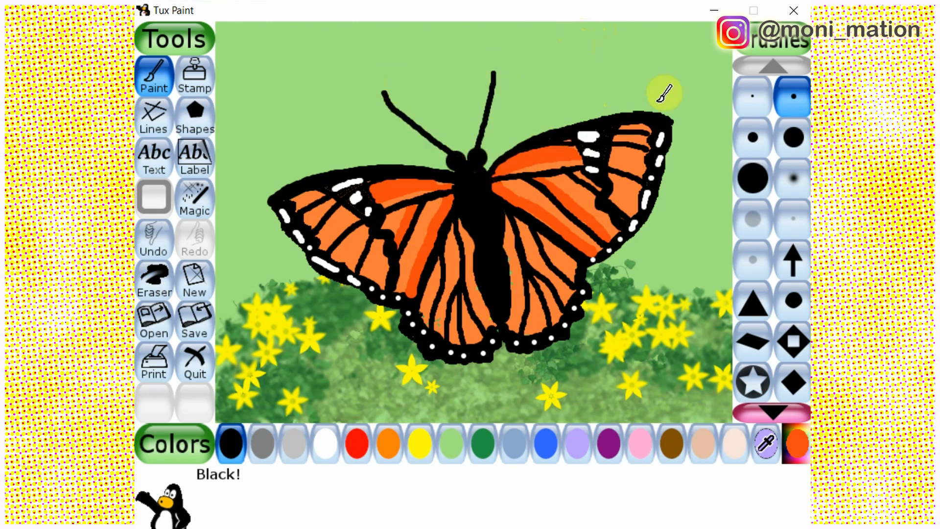
Add a tiny white highlight to each eye with the smallest round brush
left_click(752, 97)
left_click(325, 443)
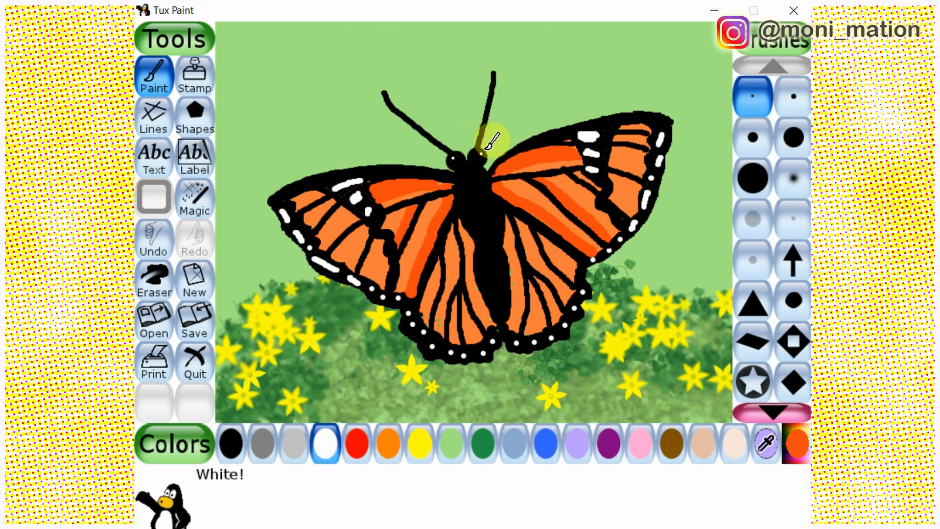
left_click(481, 153)
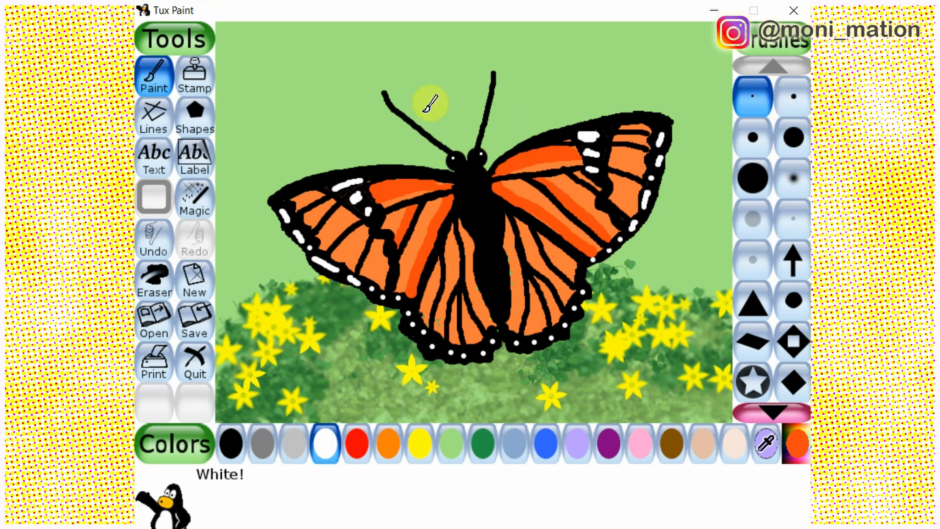
Draw a curved black vein across each lower wing with the smallest round brush and thicken the lines
left_click(231, 443)
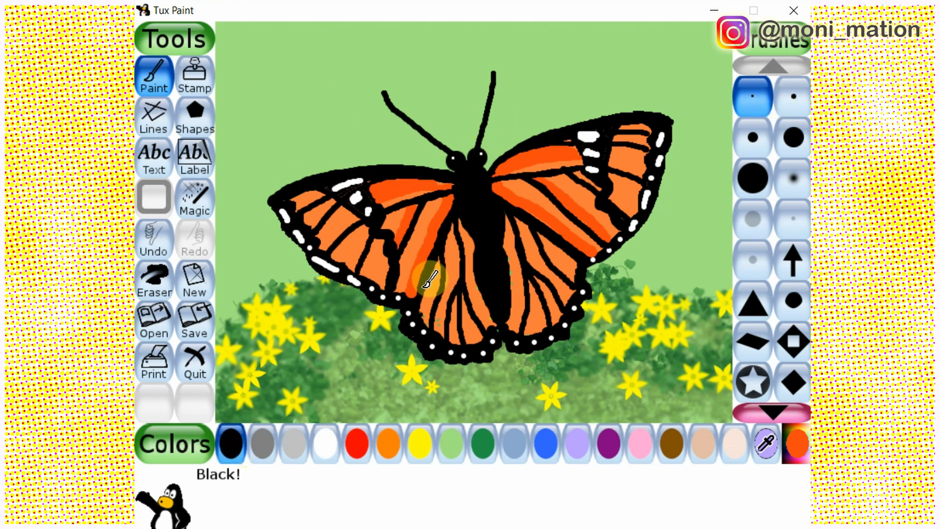
mouse_move(426, 286)
left_mouse_down()
mouse_move(473, 311)
mouse_move(515, 305)
mouse_move(557, 276)
mouse_move(565, 247)
left_mouse_up()
left_click(153, 239)
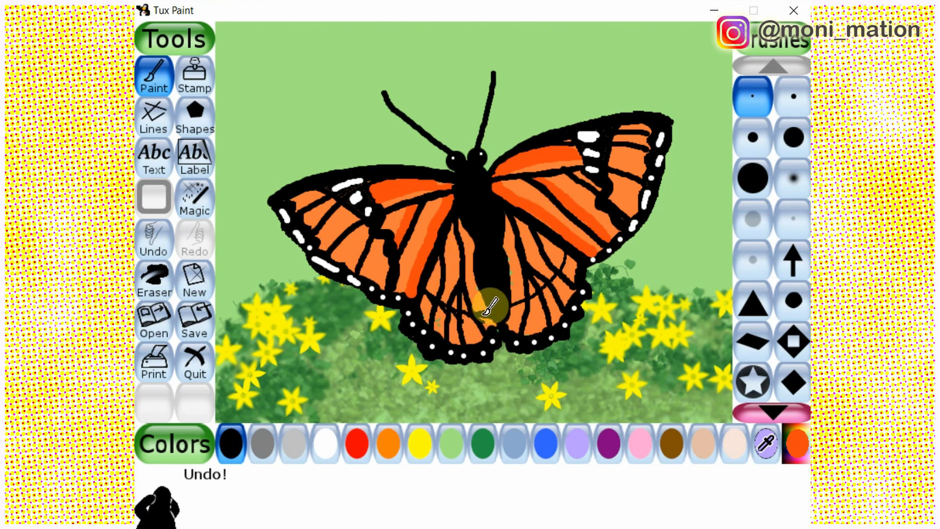
left_click_drag(484, 315, 501, 318)
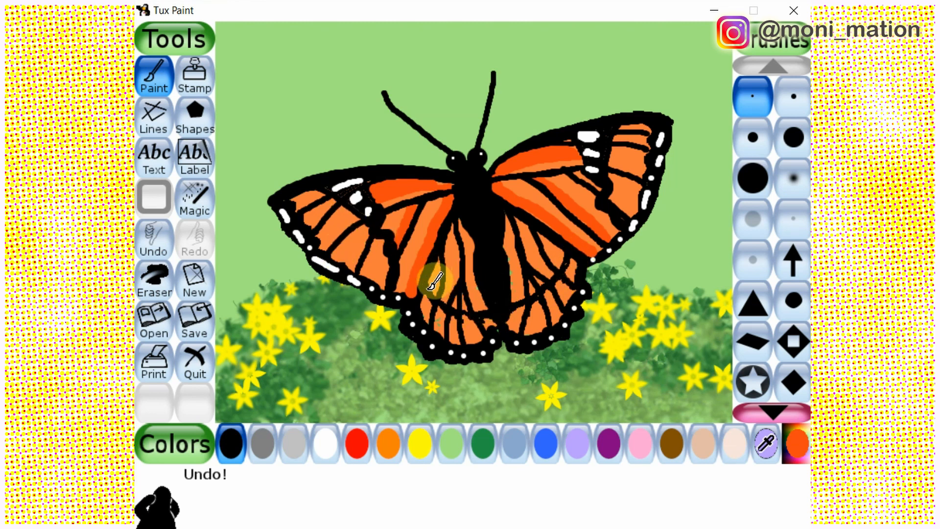
left_click(446, 307)
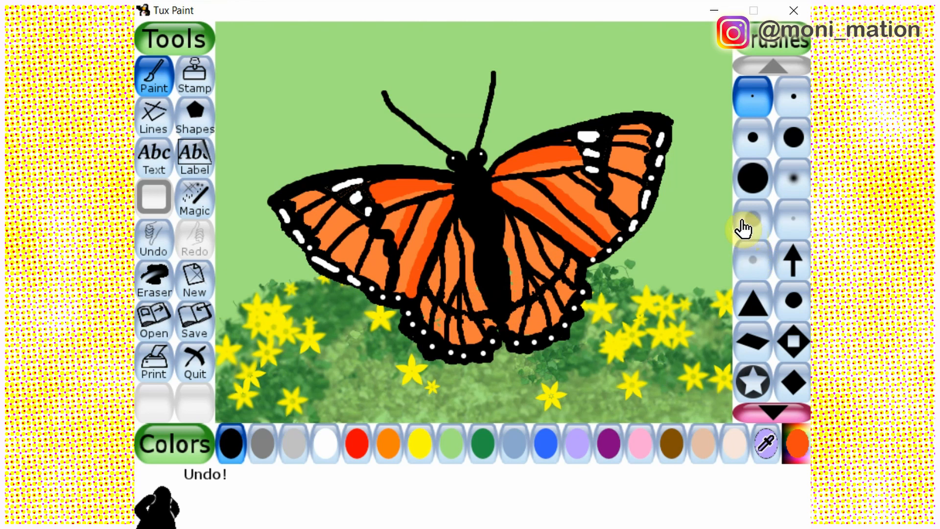
Add the yellow title text "Butterfly" in the green background above the left wing
left_click(155, 157)
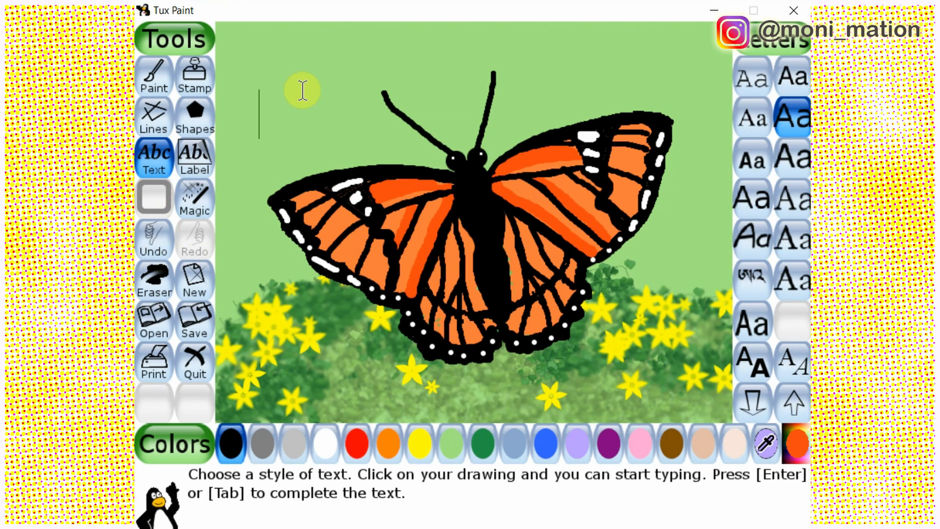
type("Butter")
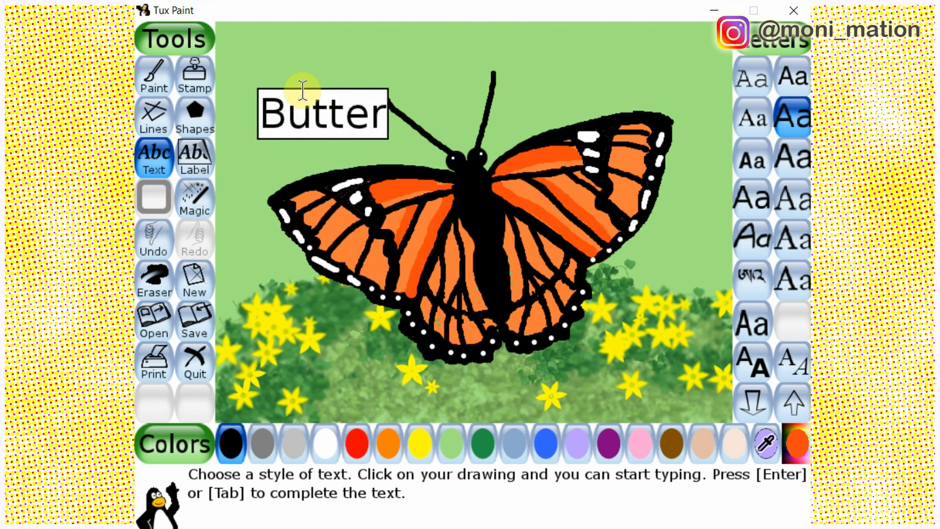
type("fly")
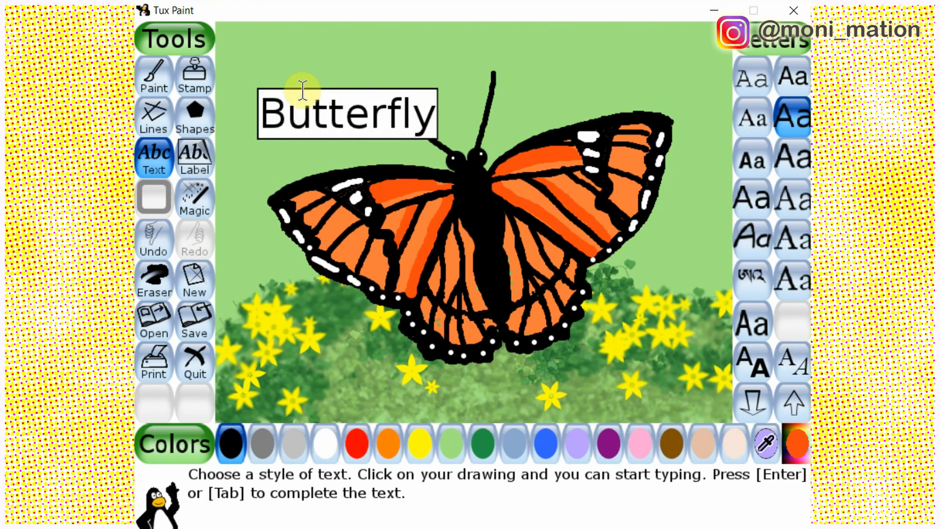
left_click(419, 443)
left_click(237, 57)
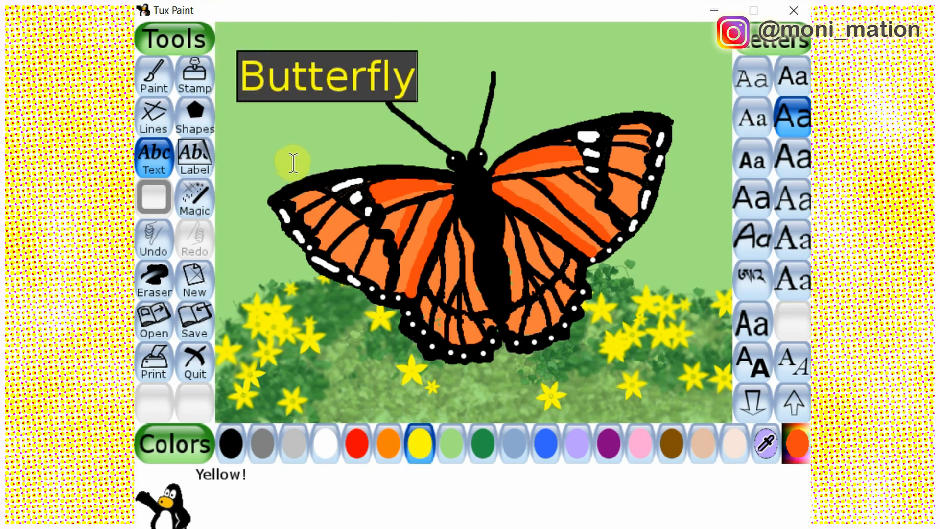
key("Return")
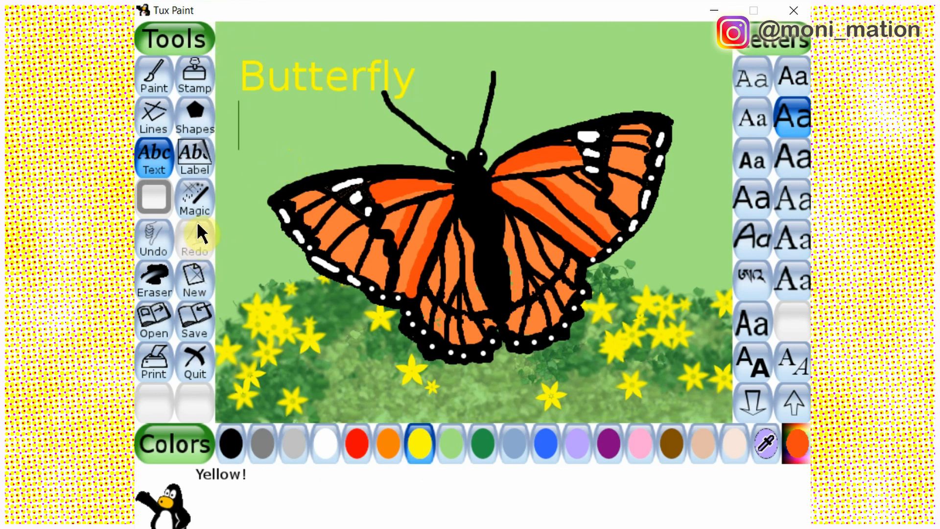